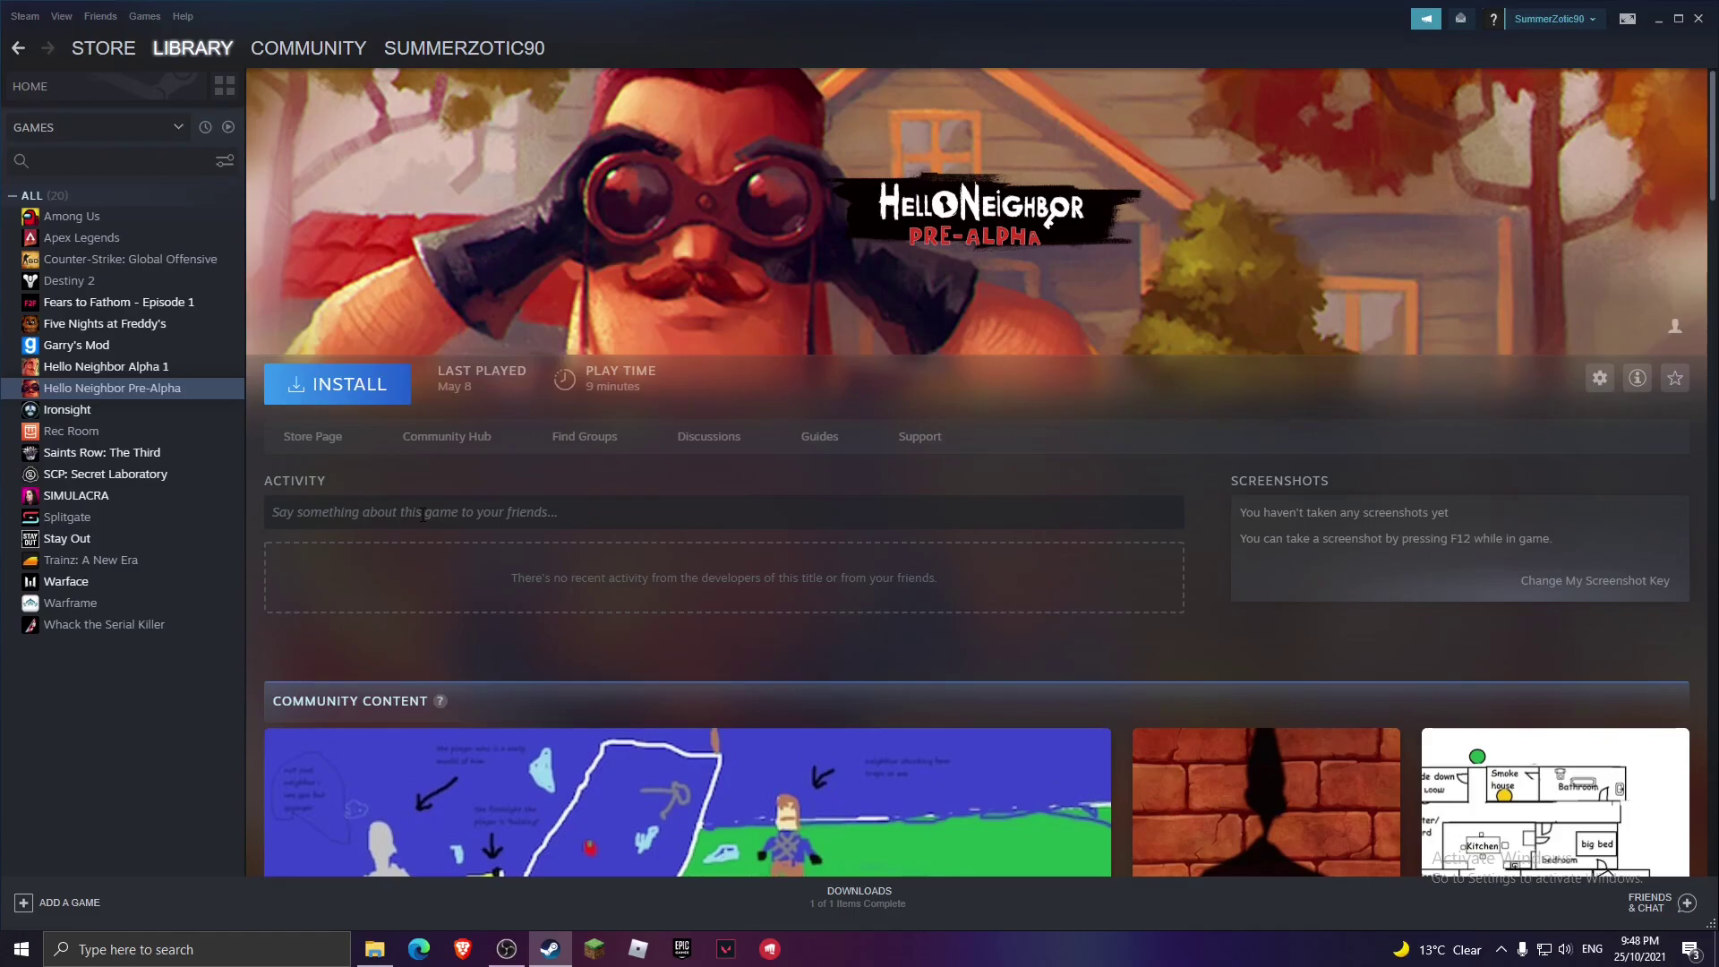
- Select Rec Room in the Library sidebar to show its game page
{"action": "left_click", "coordinate": [94, 431]}
{"action": "left_click", "coordinate": [145, 239]}
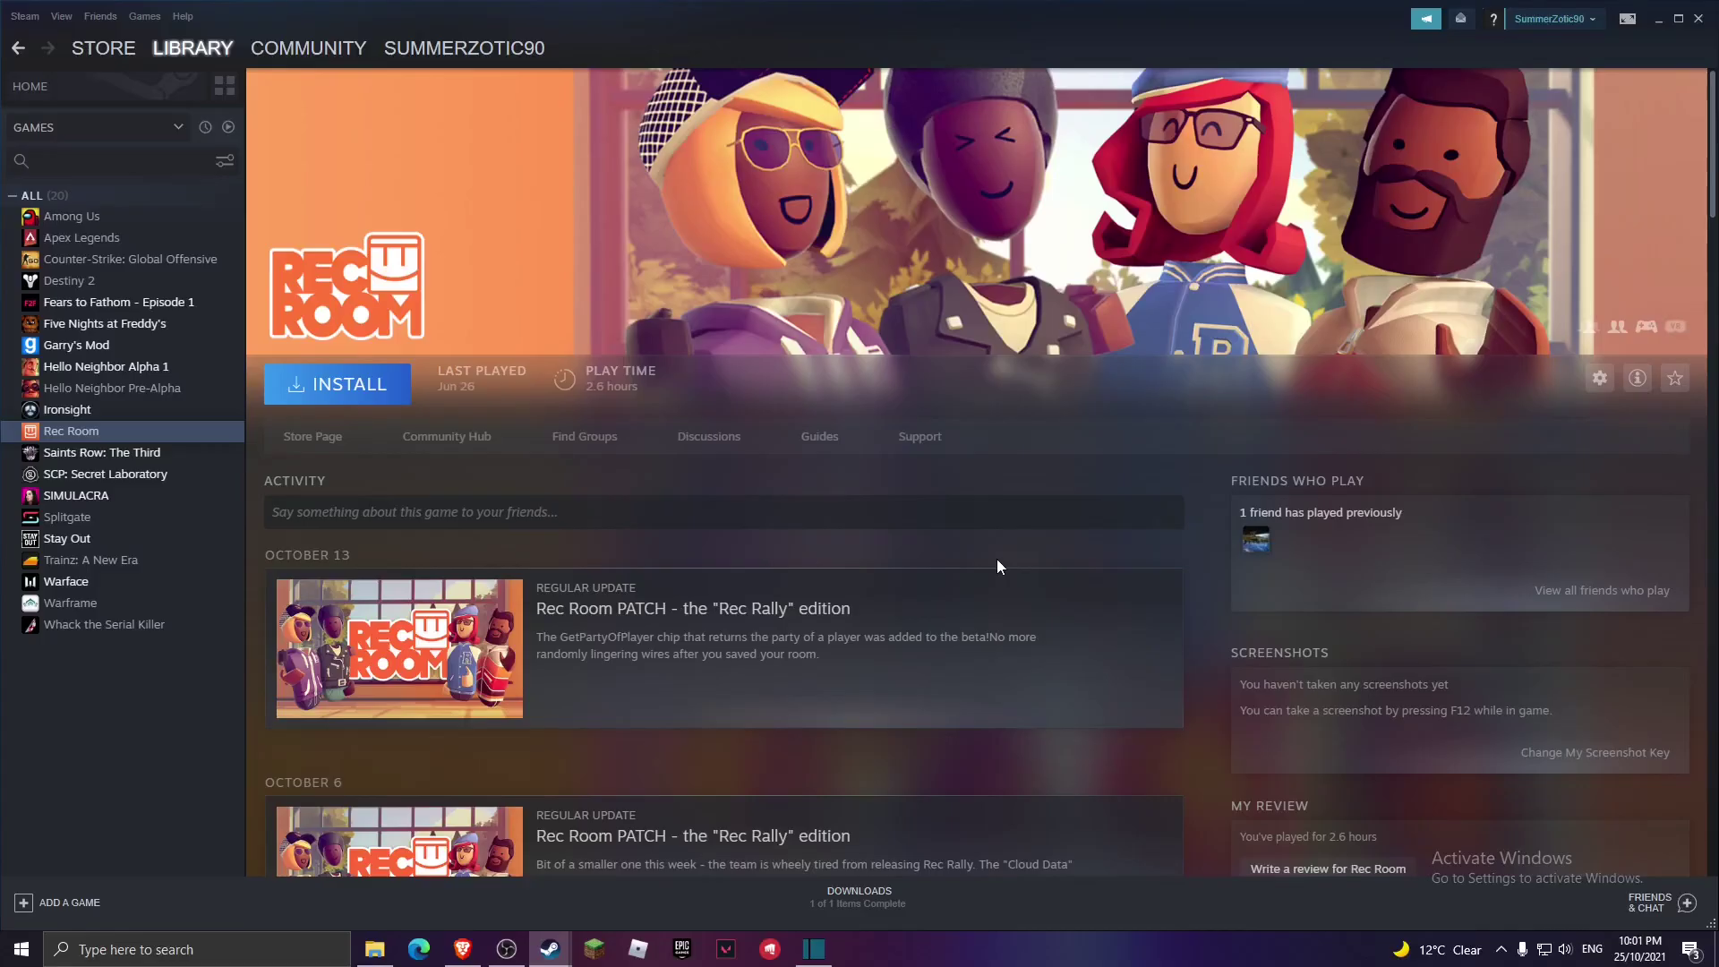
- From This PC, open USB Drive (D:) to list its folders and files
{"action": "mouse_move", "coordinate": [375, 950]}
{"action": "left_click", "coordinate": [388, 927]}
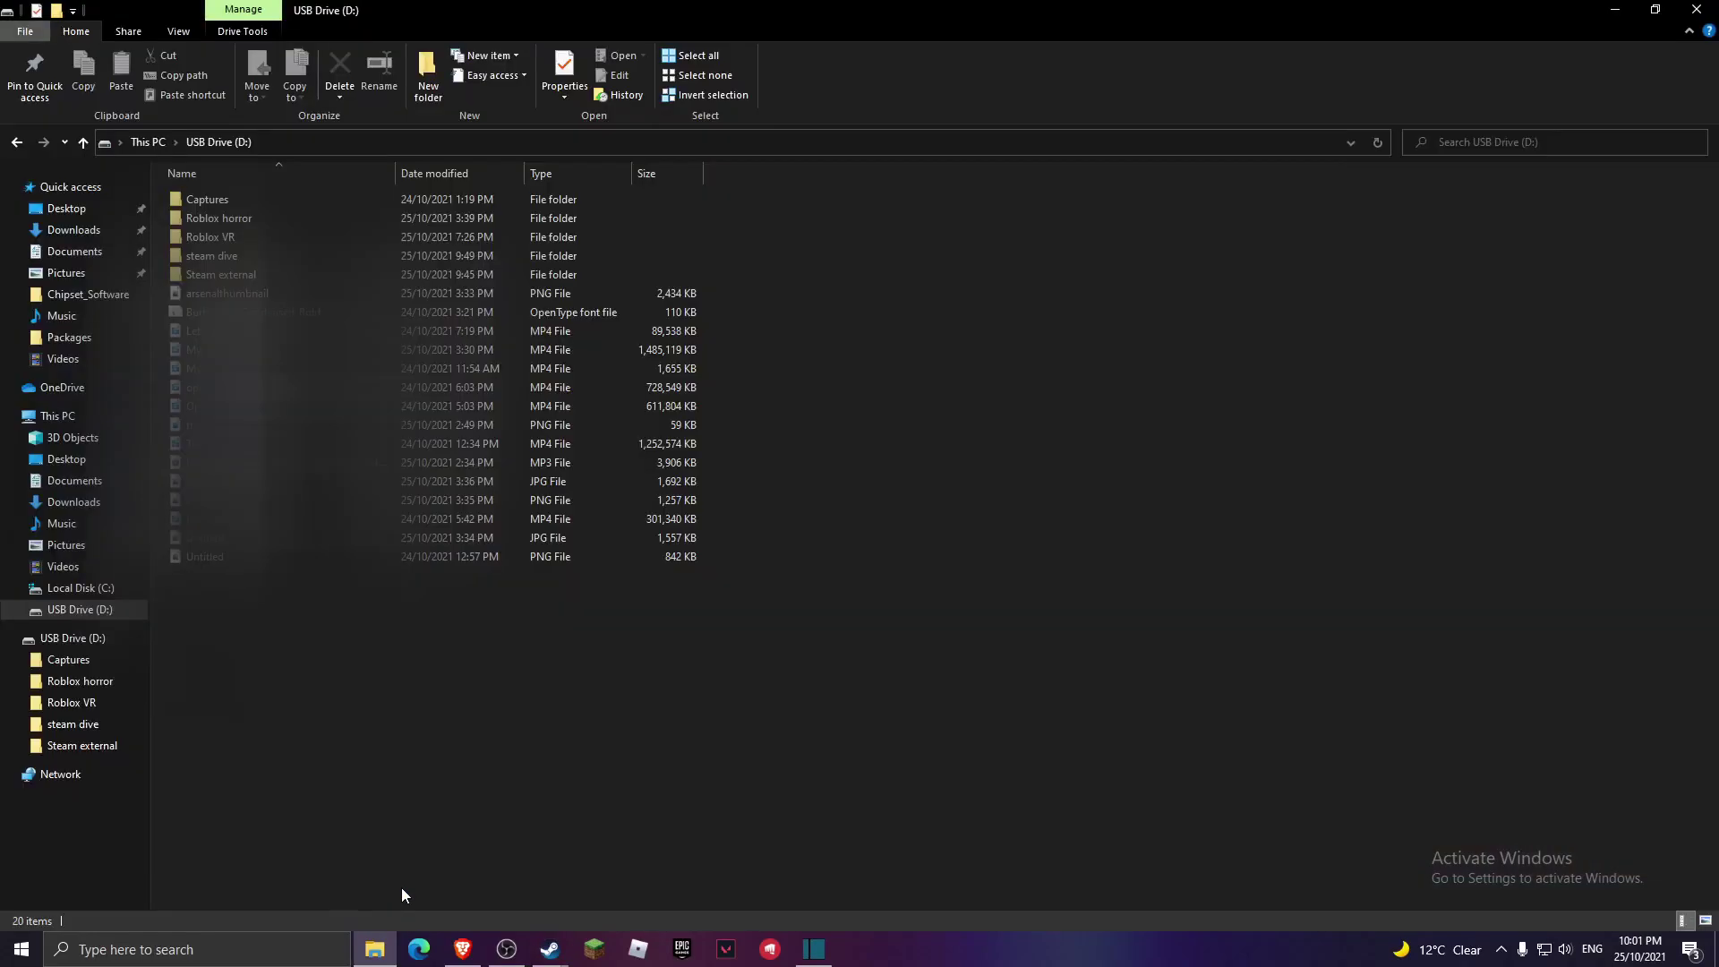
{"action": "left_click", "coordinate": [57, 416]}
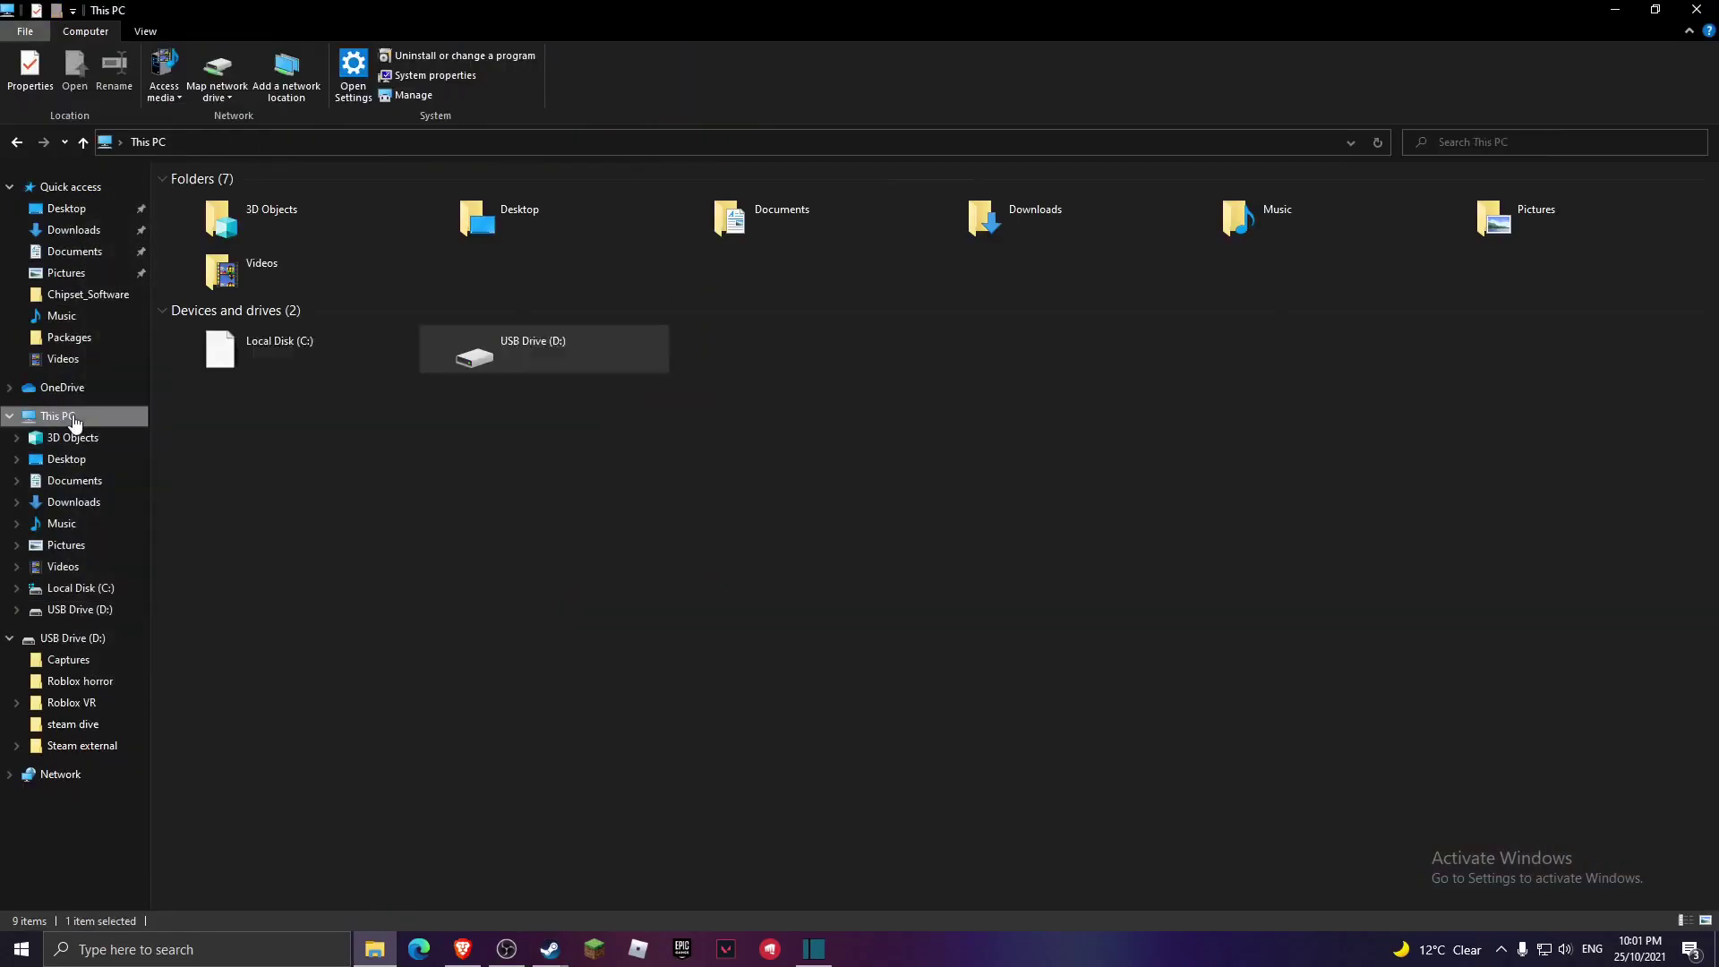
{"action": "right_click", "coordinate": [460, 368]}
{"action": "left_click", "coordinate": [385, 432]}
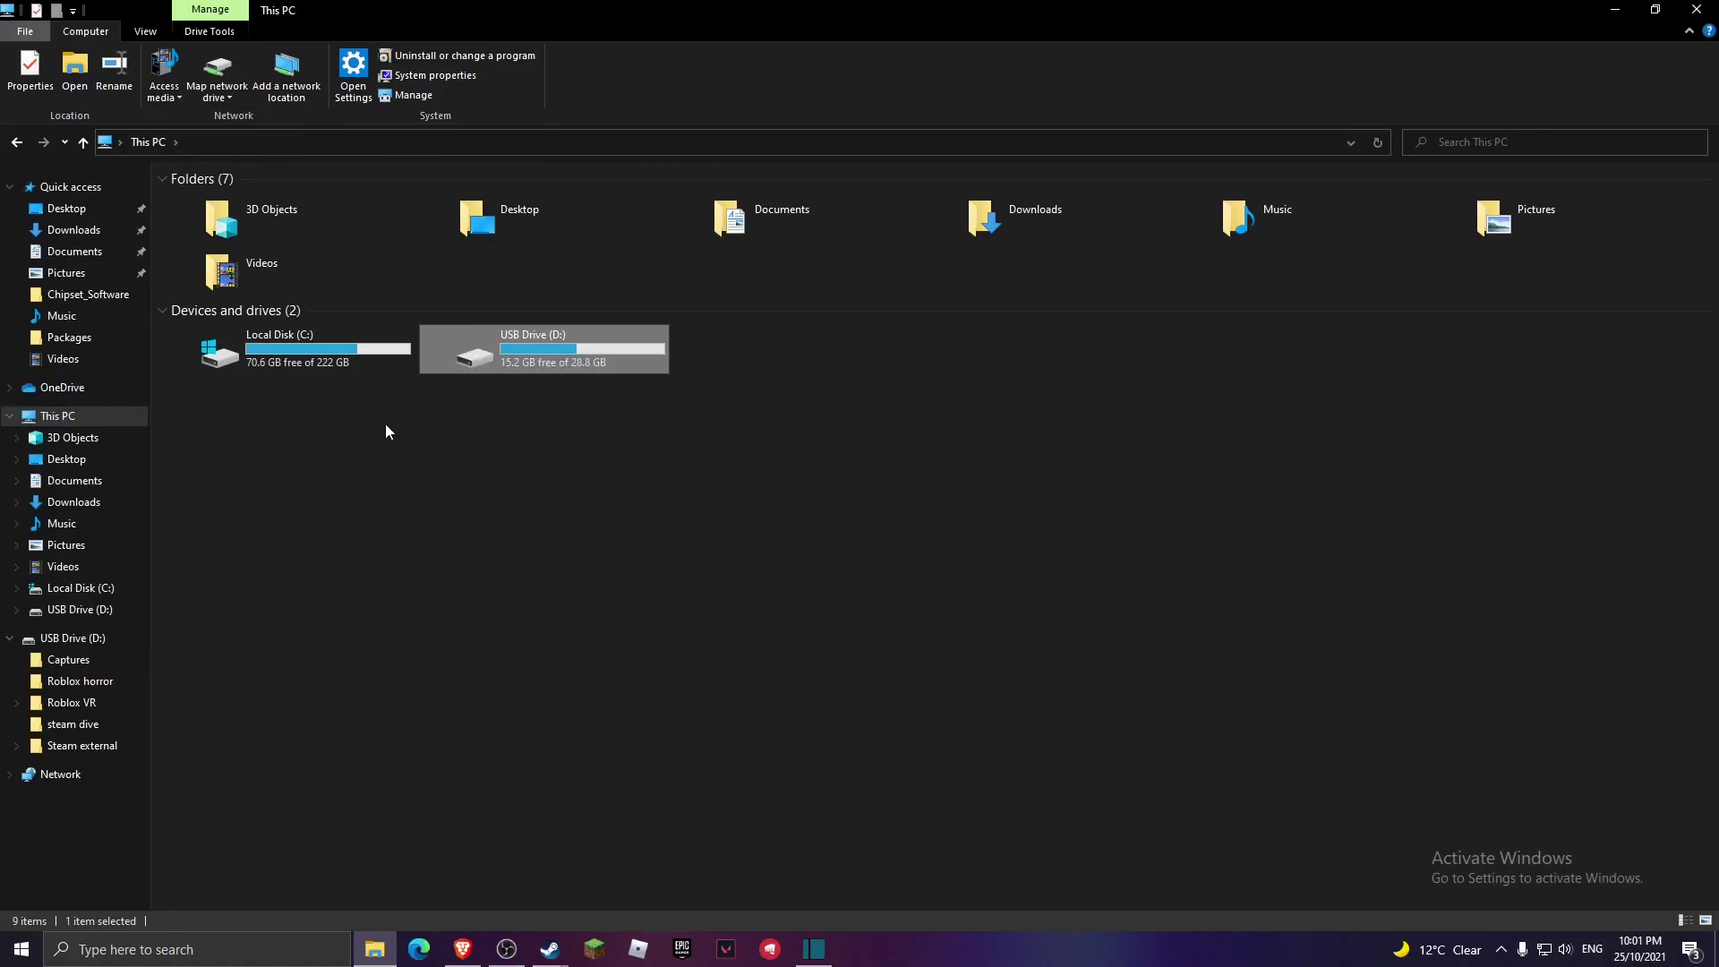
{"action": "right_click", "coordinate": [459, 359]}
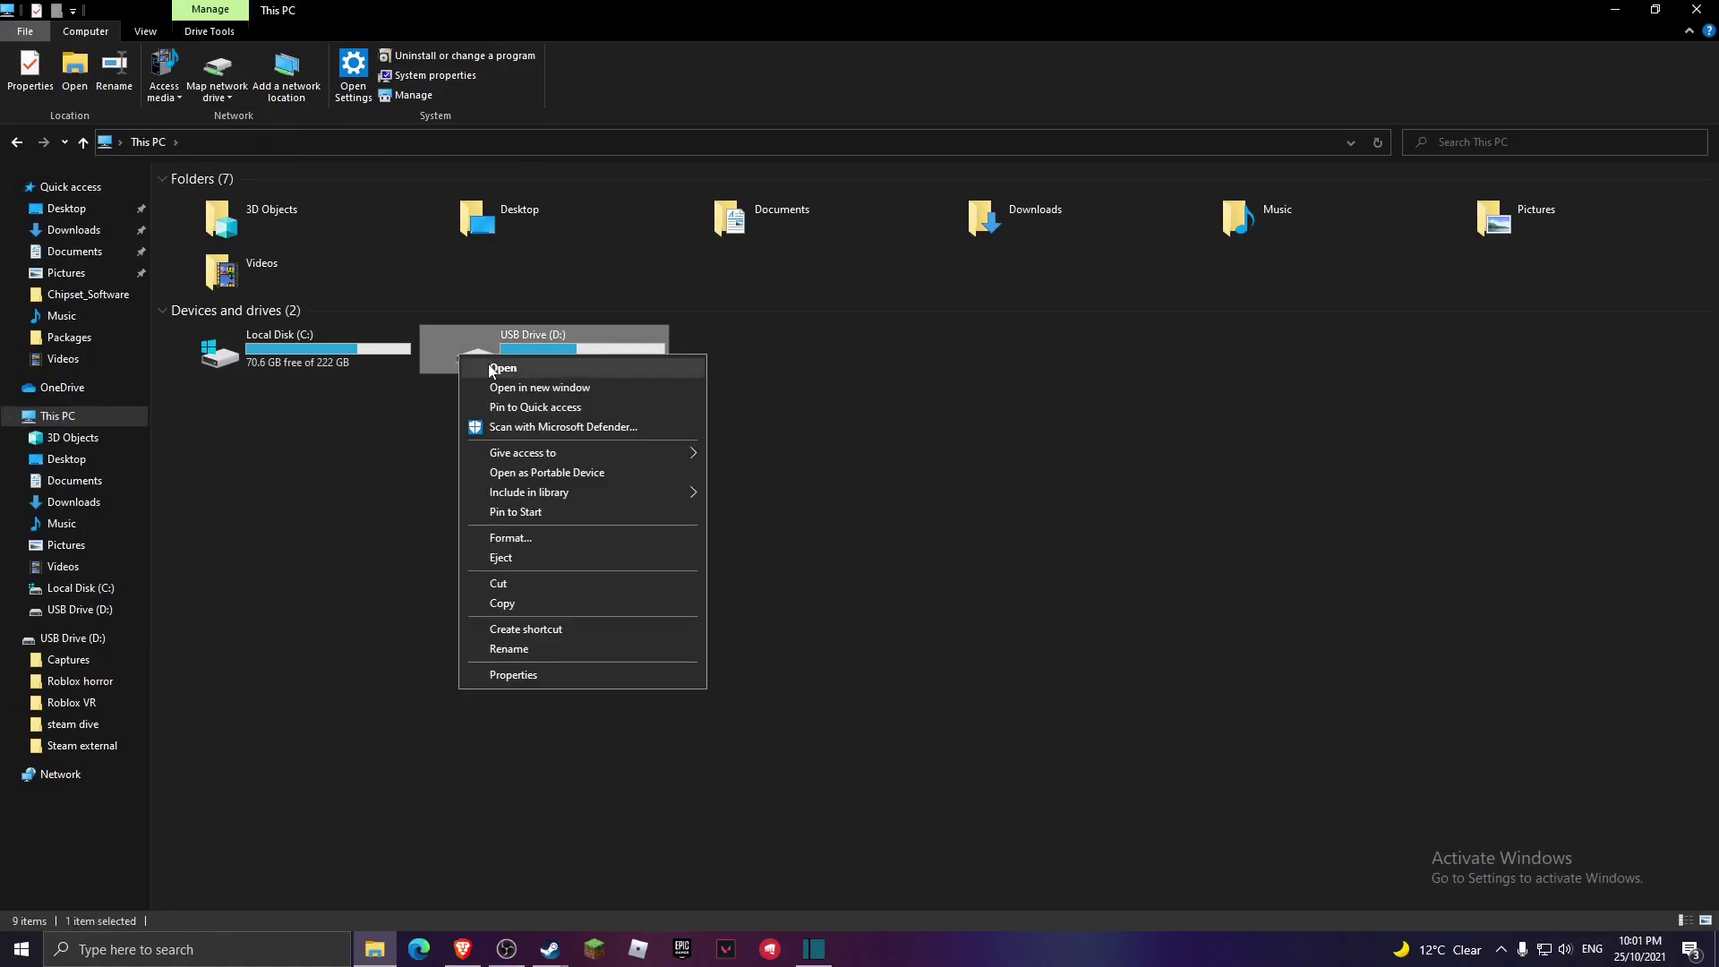
{"action": "left_click", "coordinate": [488, 366]}
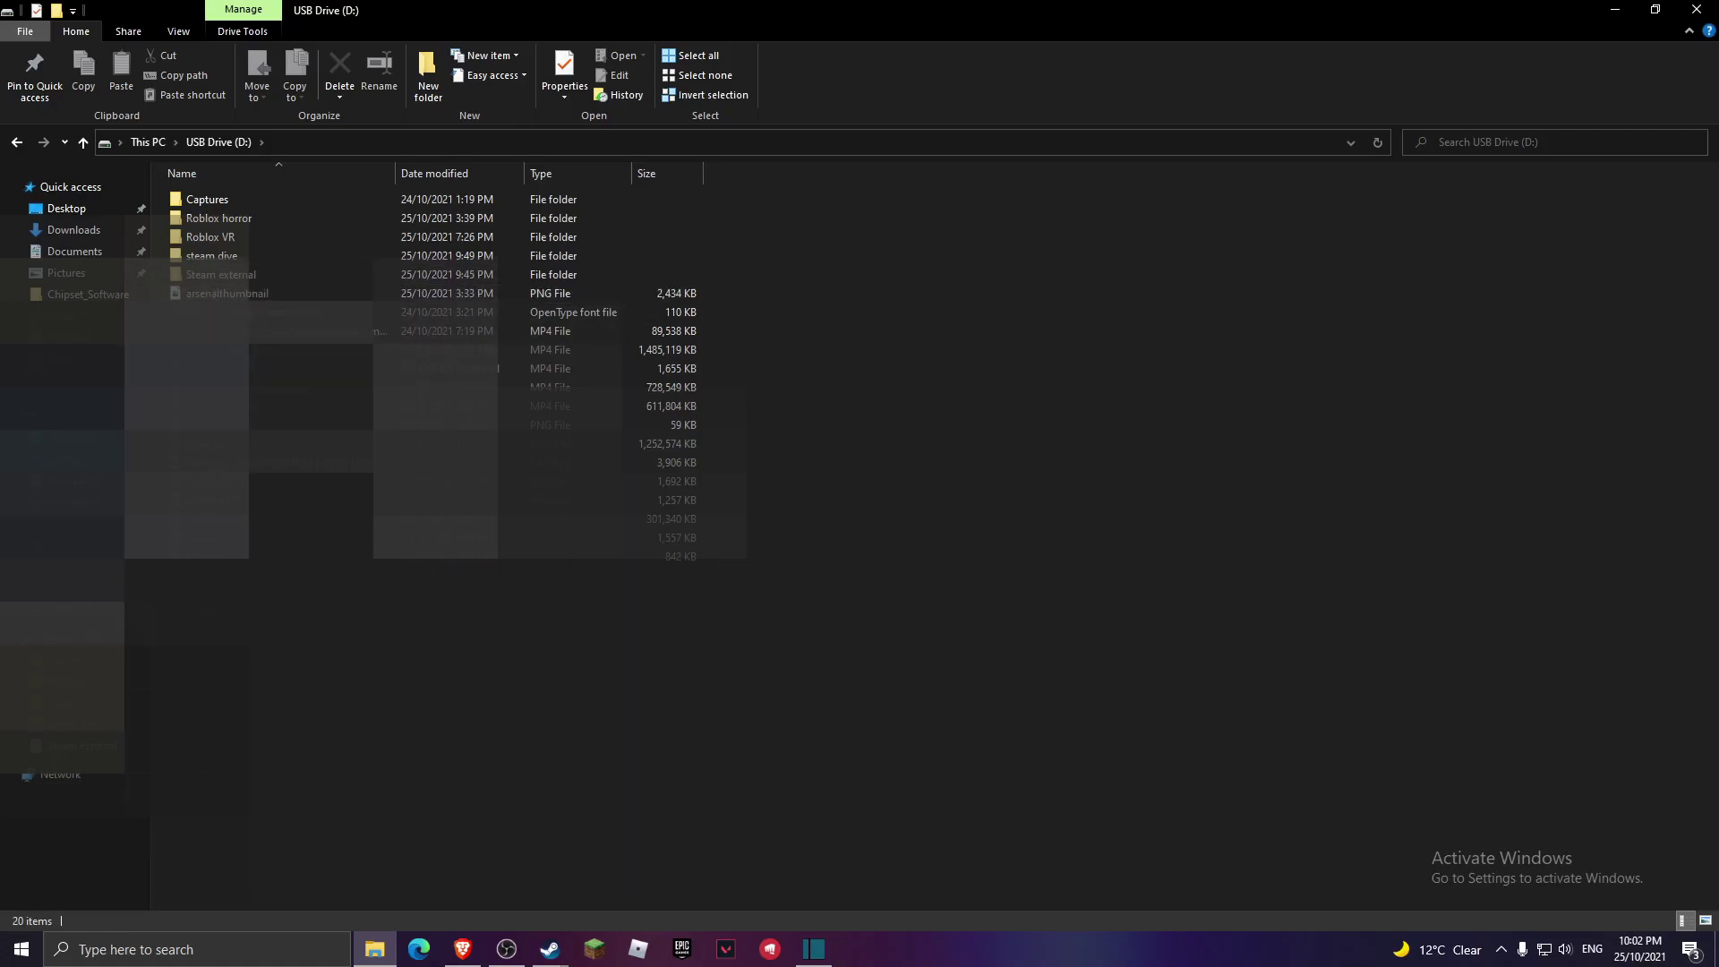
{"action": "right_click", "coordinate": [174, 865]}
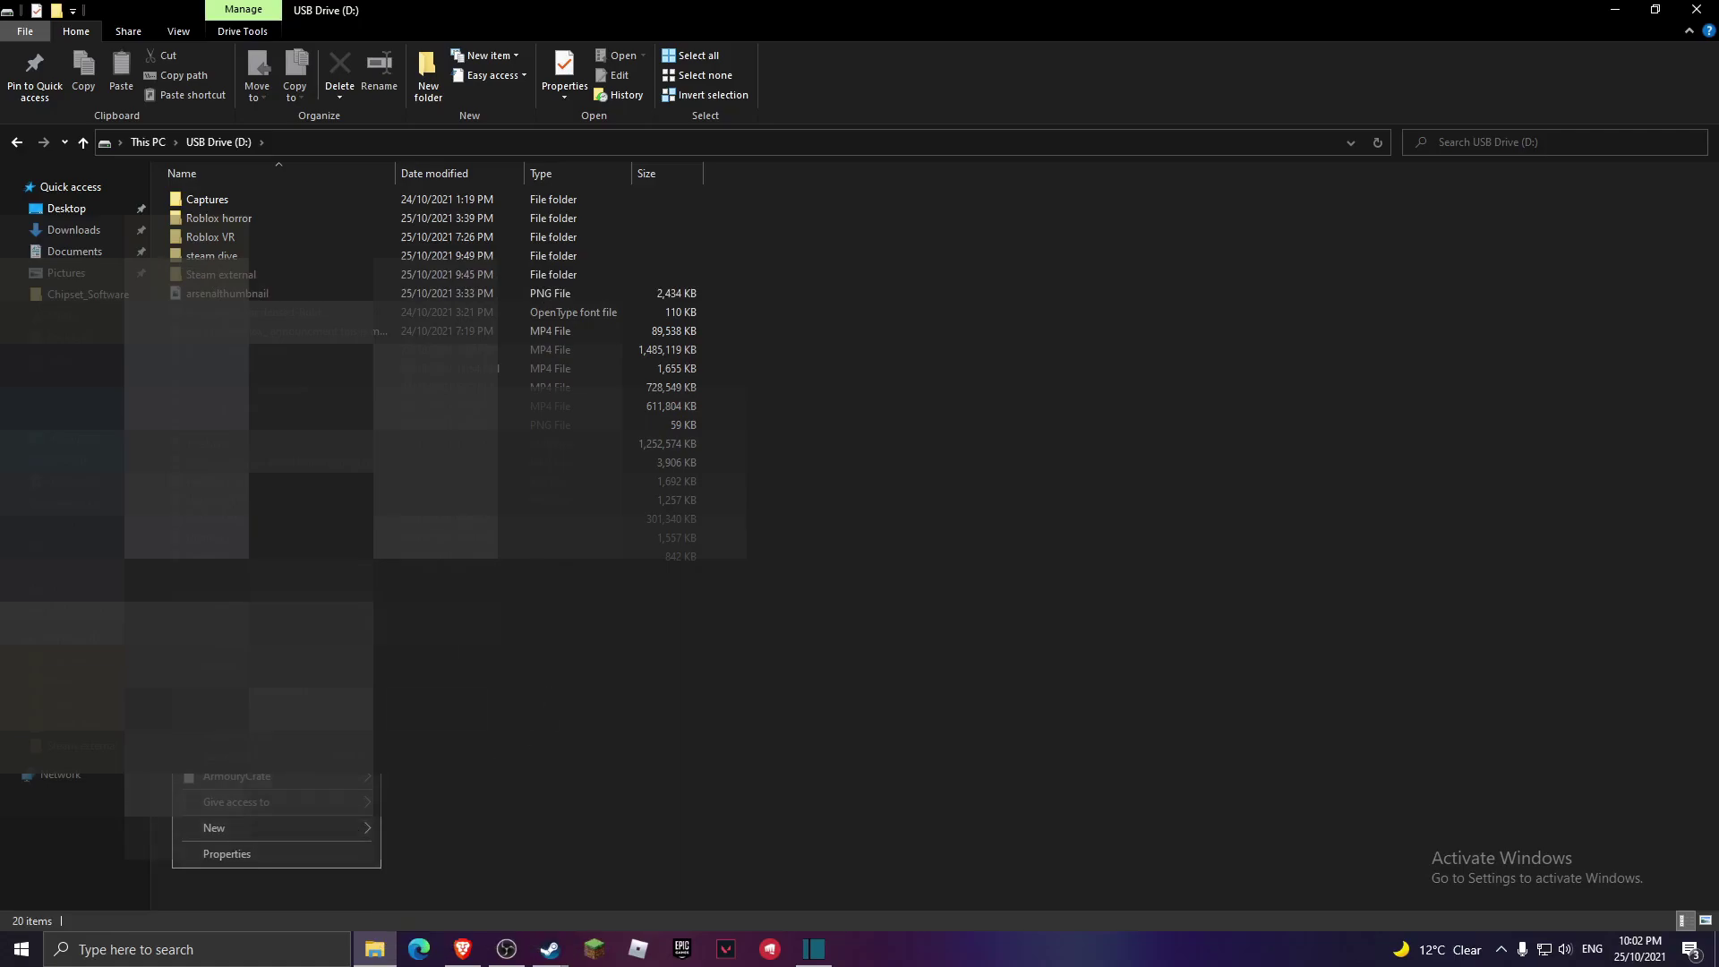
{"action": "right_click", "coordinate": [191, 849]}
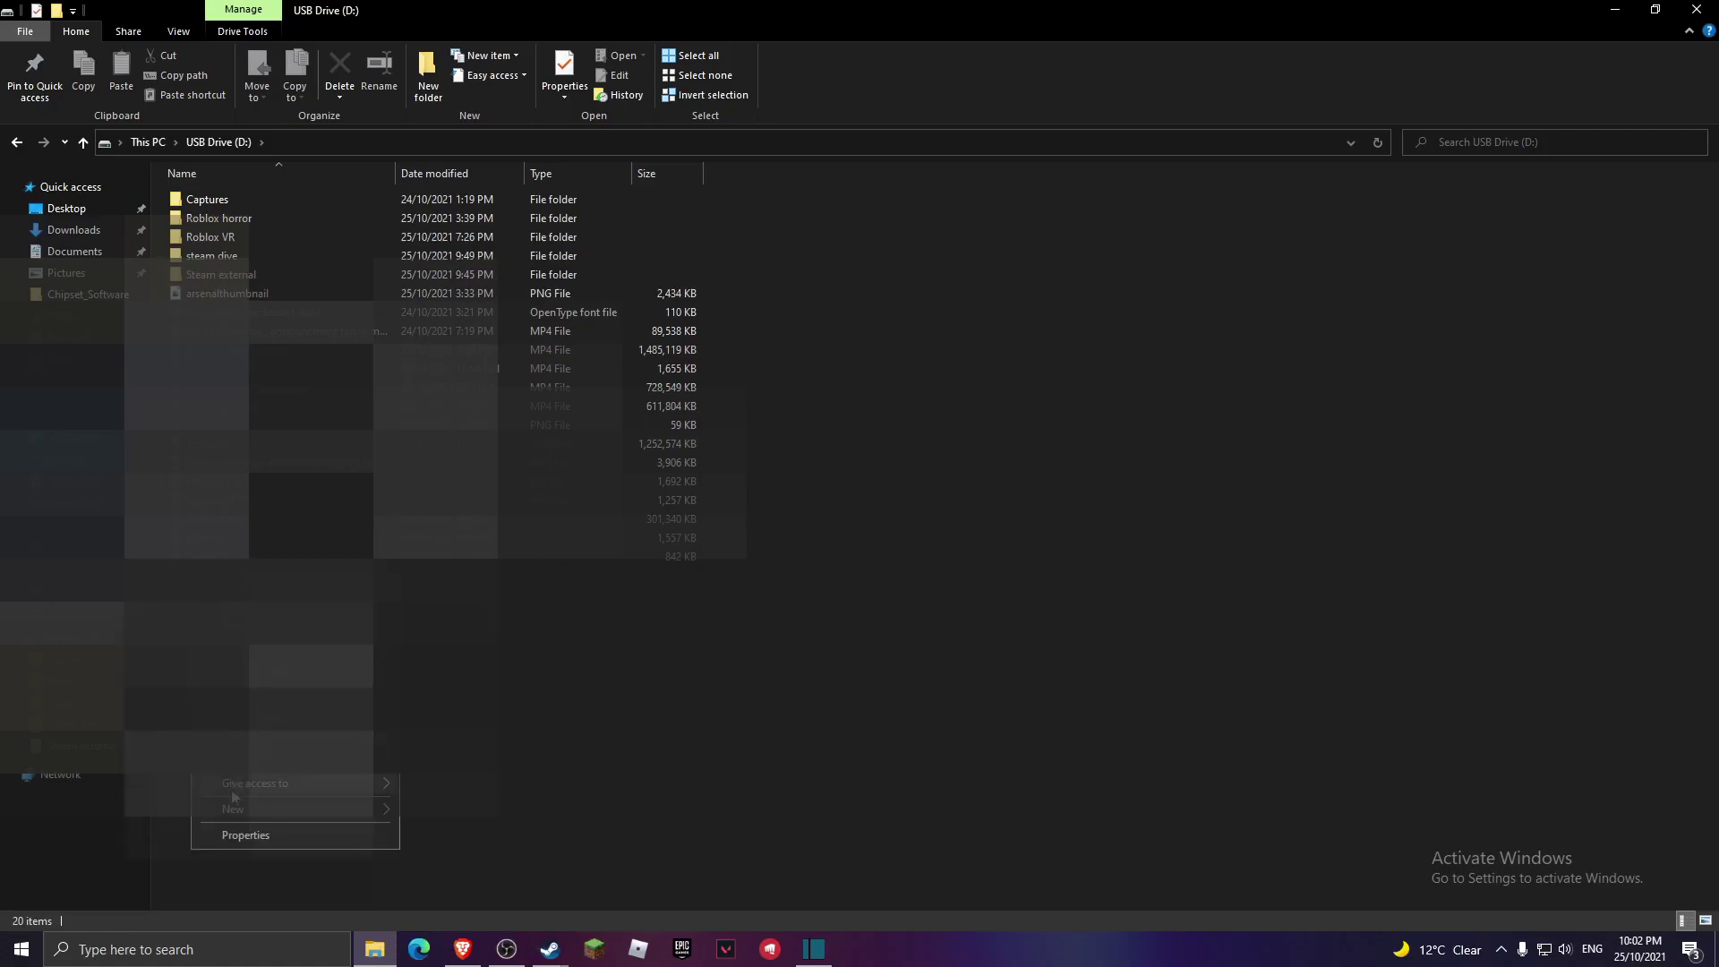
{"action": "mouse_move", "coordinate": [268, 828]}
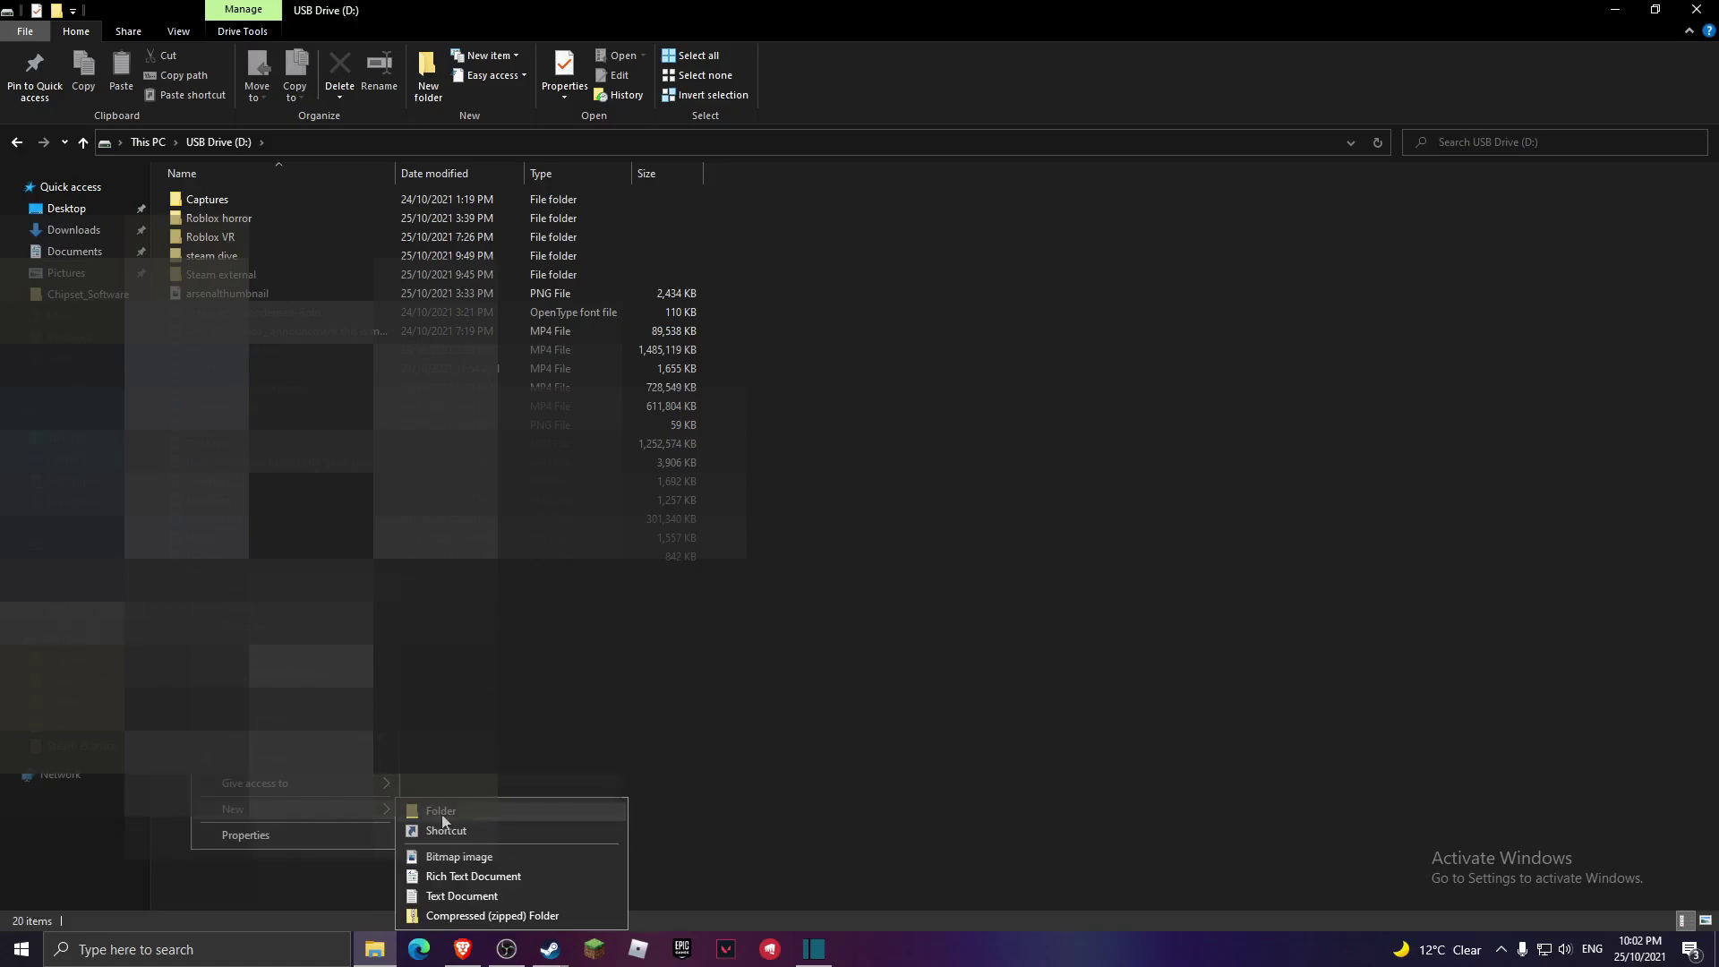
{"action": "left_click", "coordinate": [445, 813]}
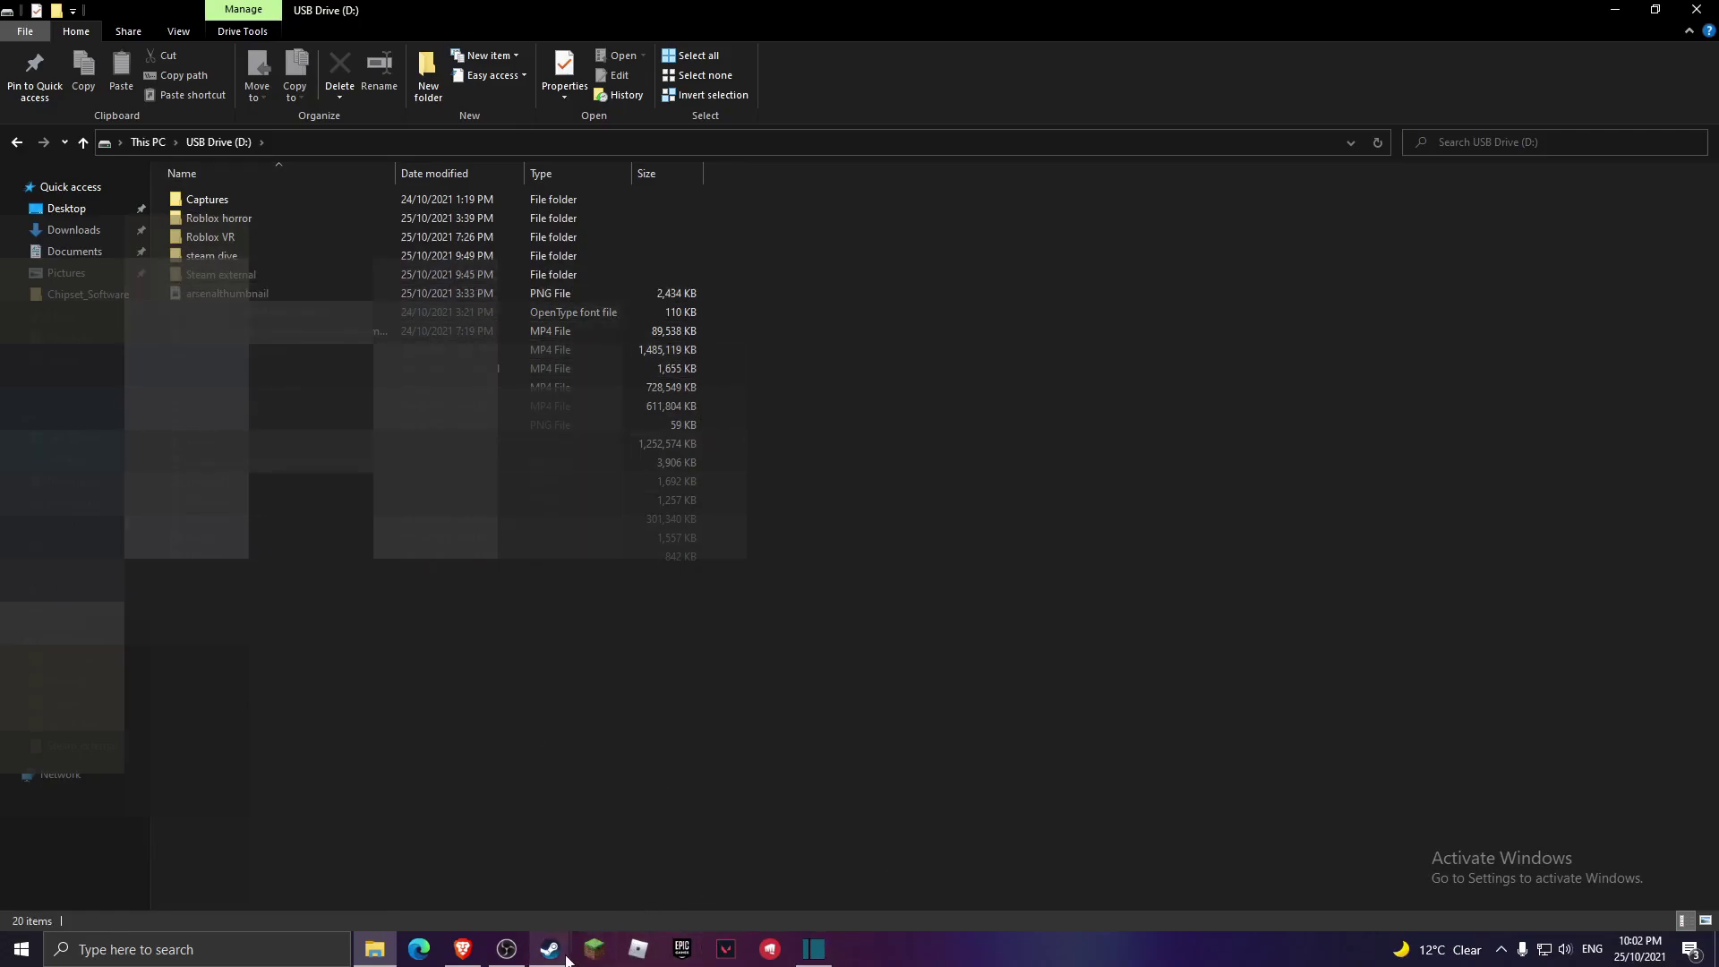
- Return to Steam and open Settings from the Steam menu
{"action": "left_click", "coordinate": [563, 898]}
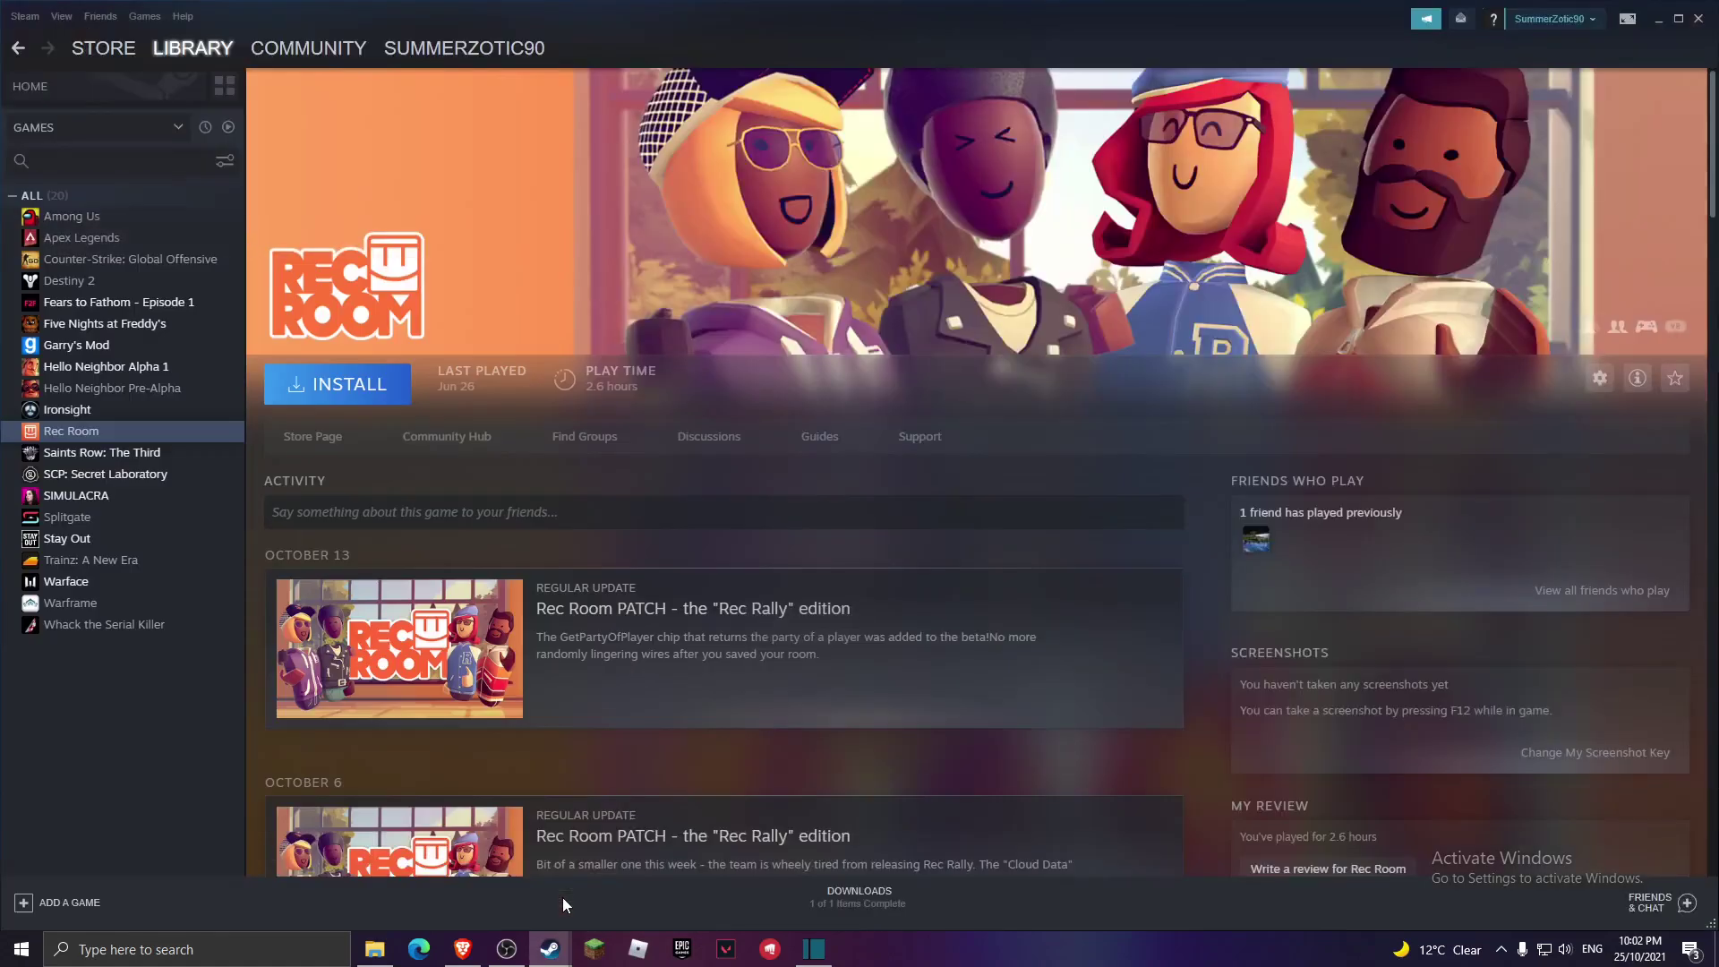
{"action": "left_click", "coordinate": [24, 22]}
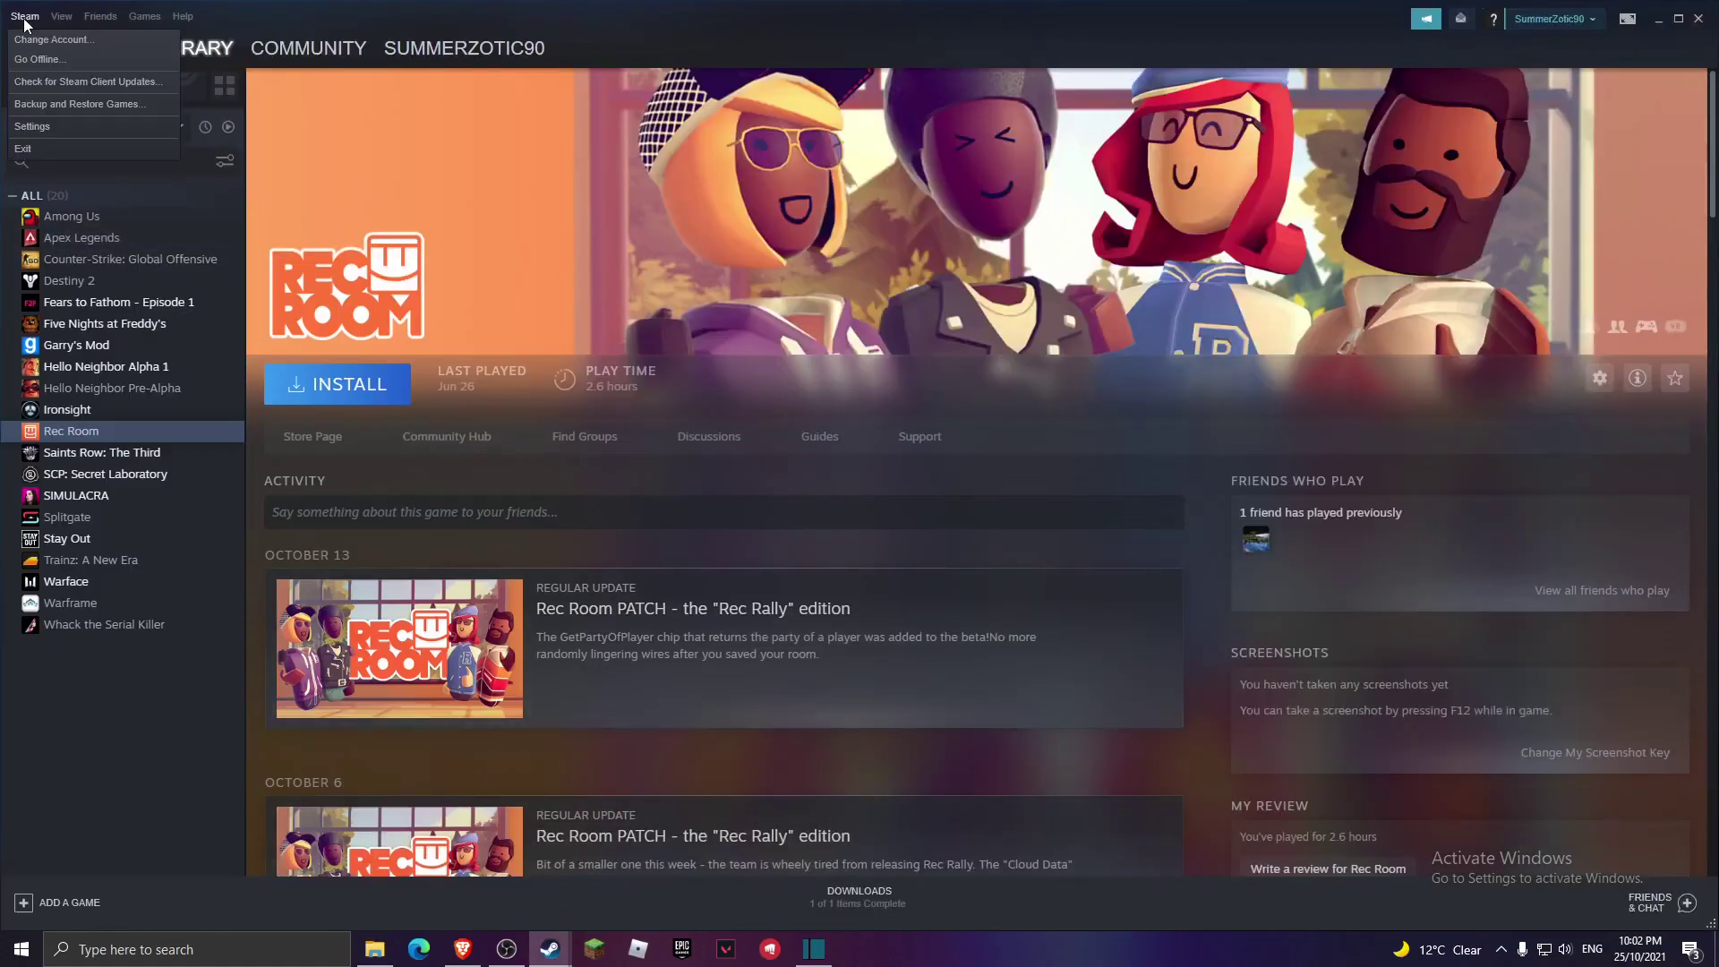
{"action": "left_click", "coordinate": [28, 127]}
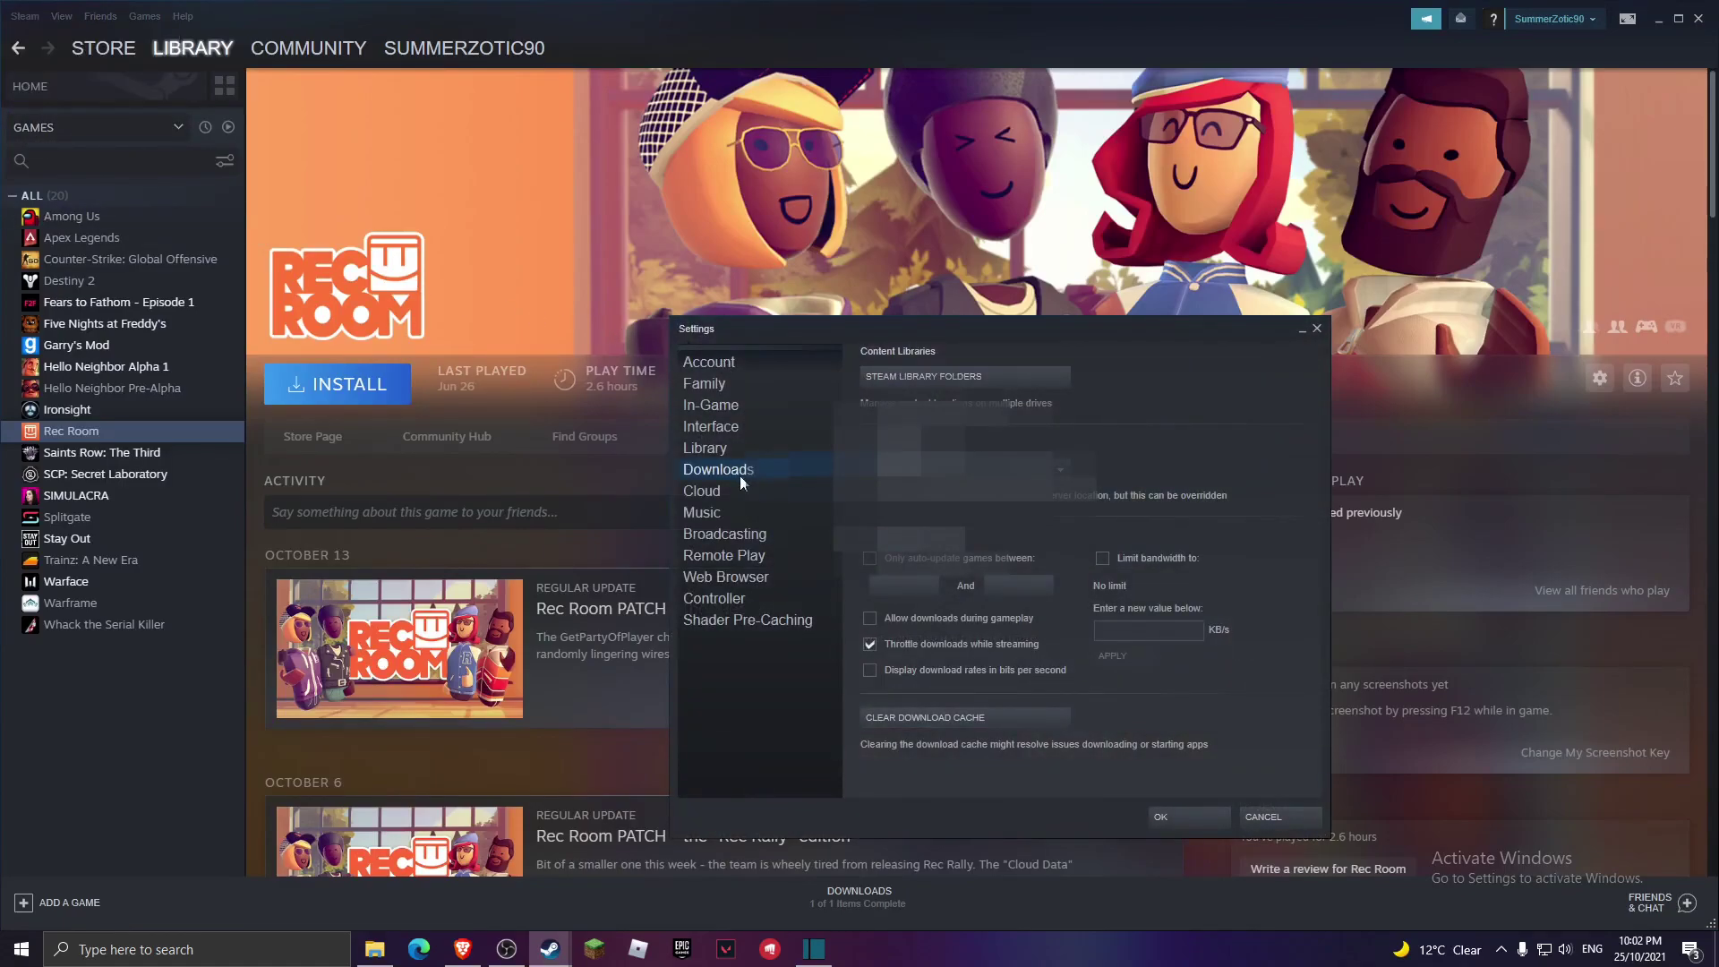
- In Storage Manager, compare the games on Local Drive (C:) and External Drive (D:)
{"action": "left_click", "coordinate": [916, 377]}
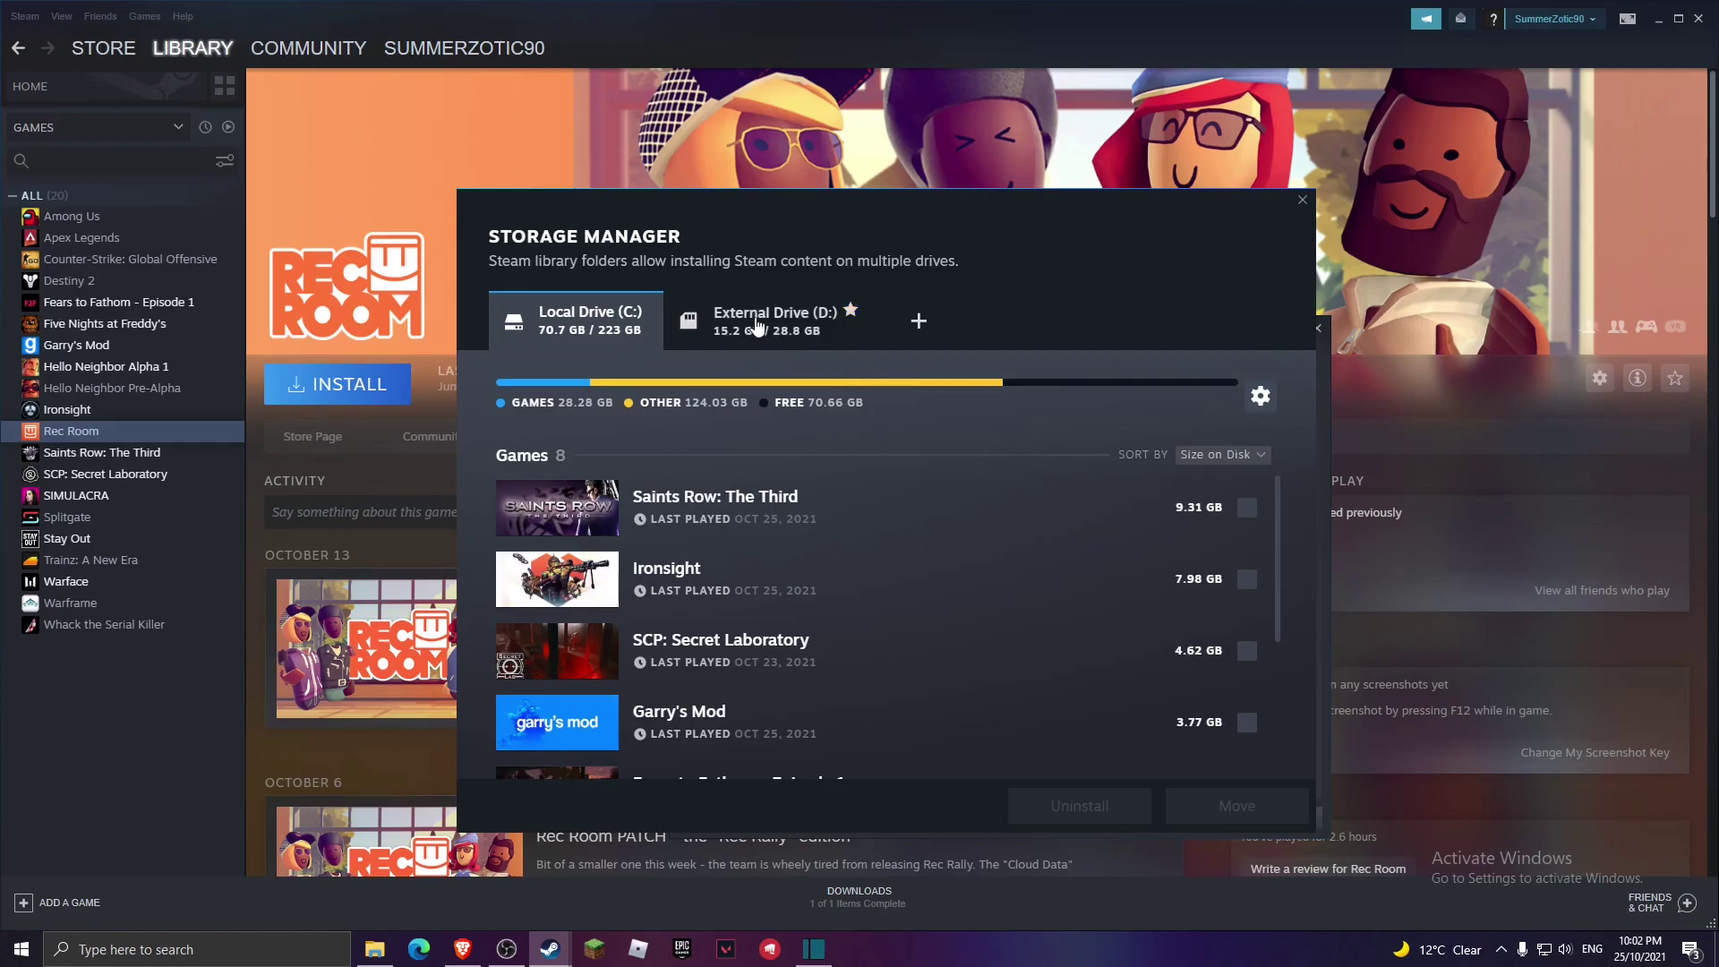
{"action": "left_click", "coordinate": [754, 336]}
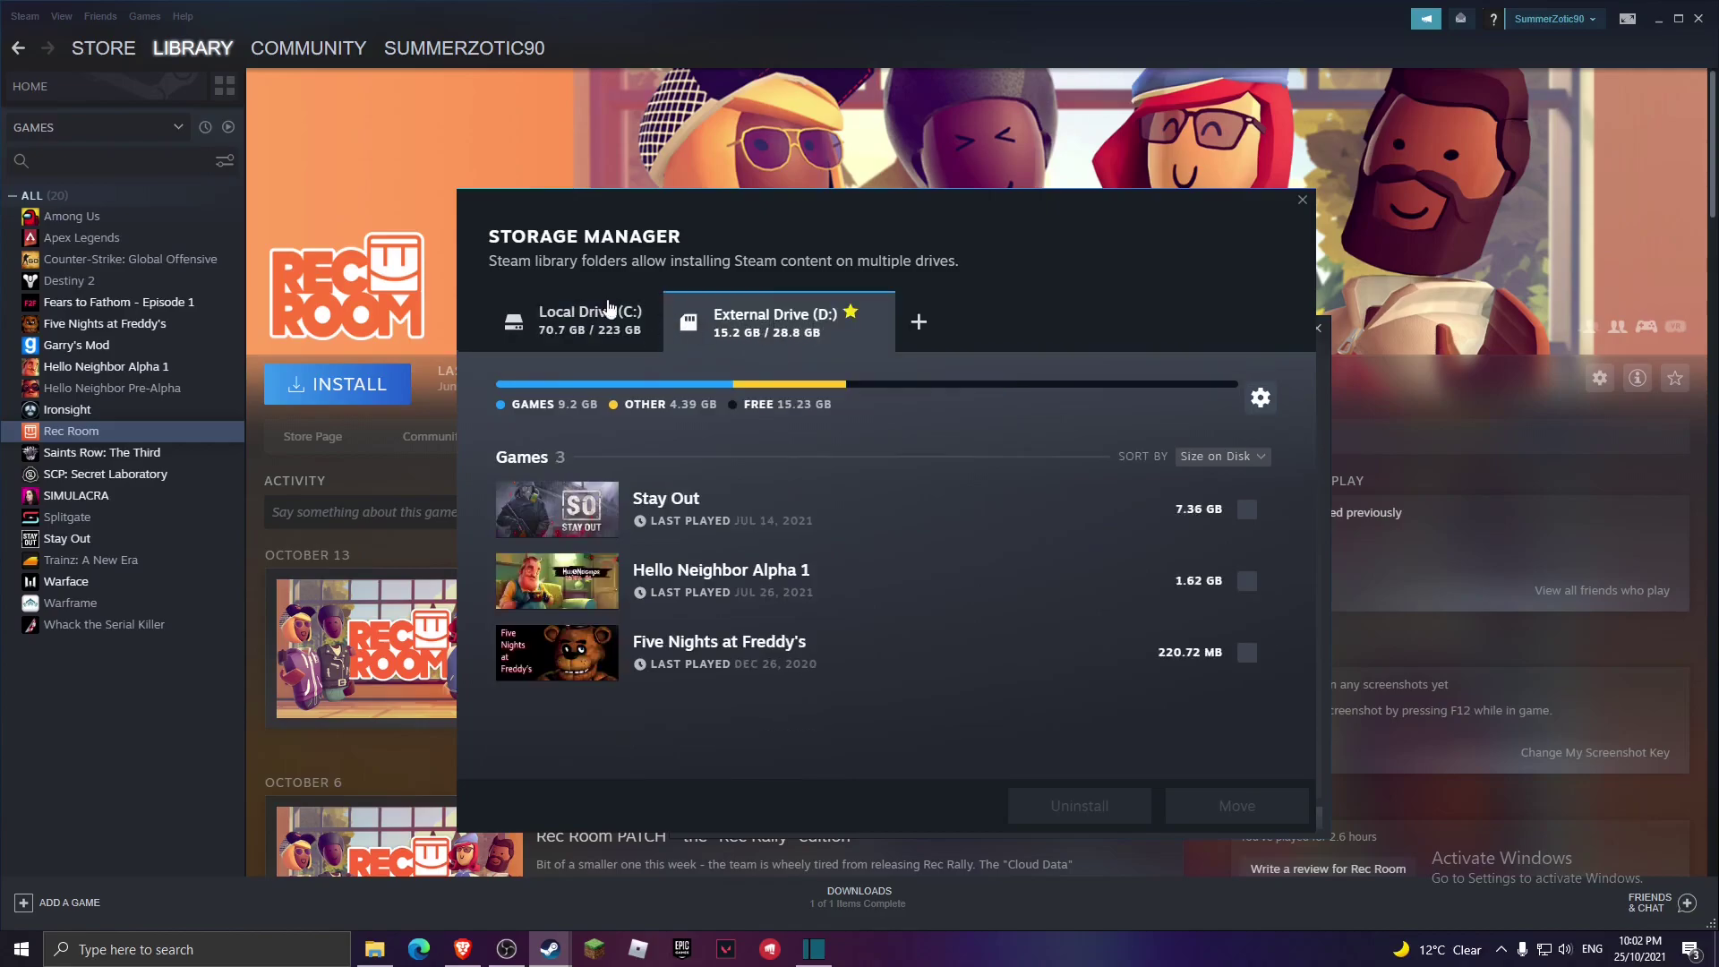
{"action": "left_click", "coordinate": [610, 317]}
{"action": "left_click", "coordinate": [778, 336]}
{"action": "left_click", "coordinate": [653, 322]}
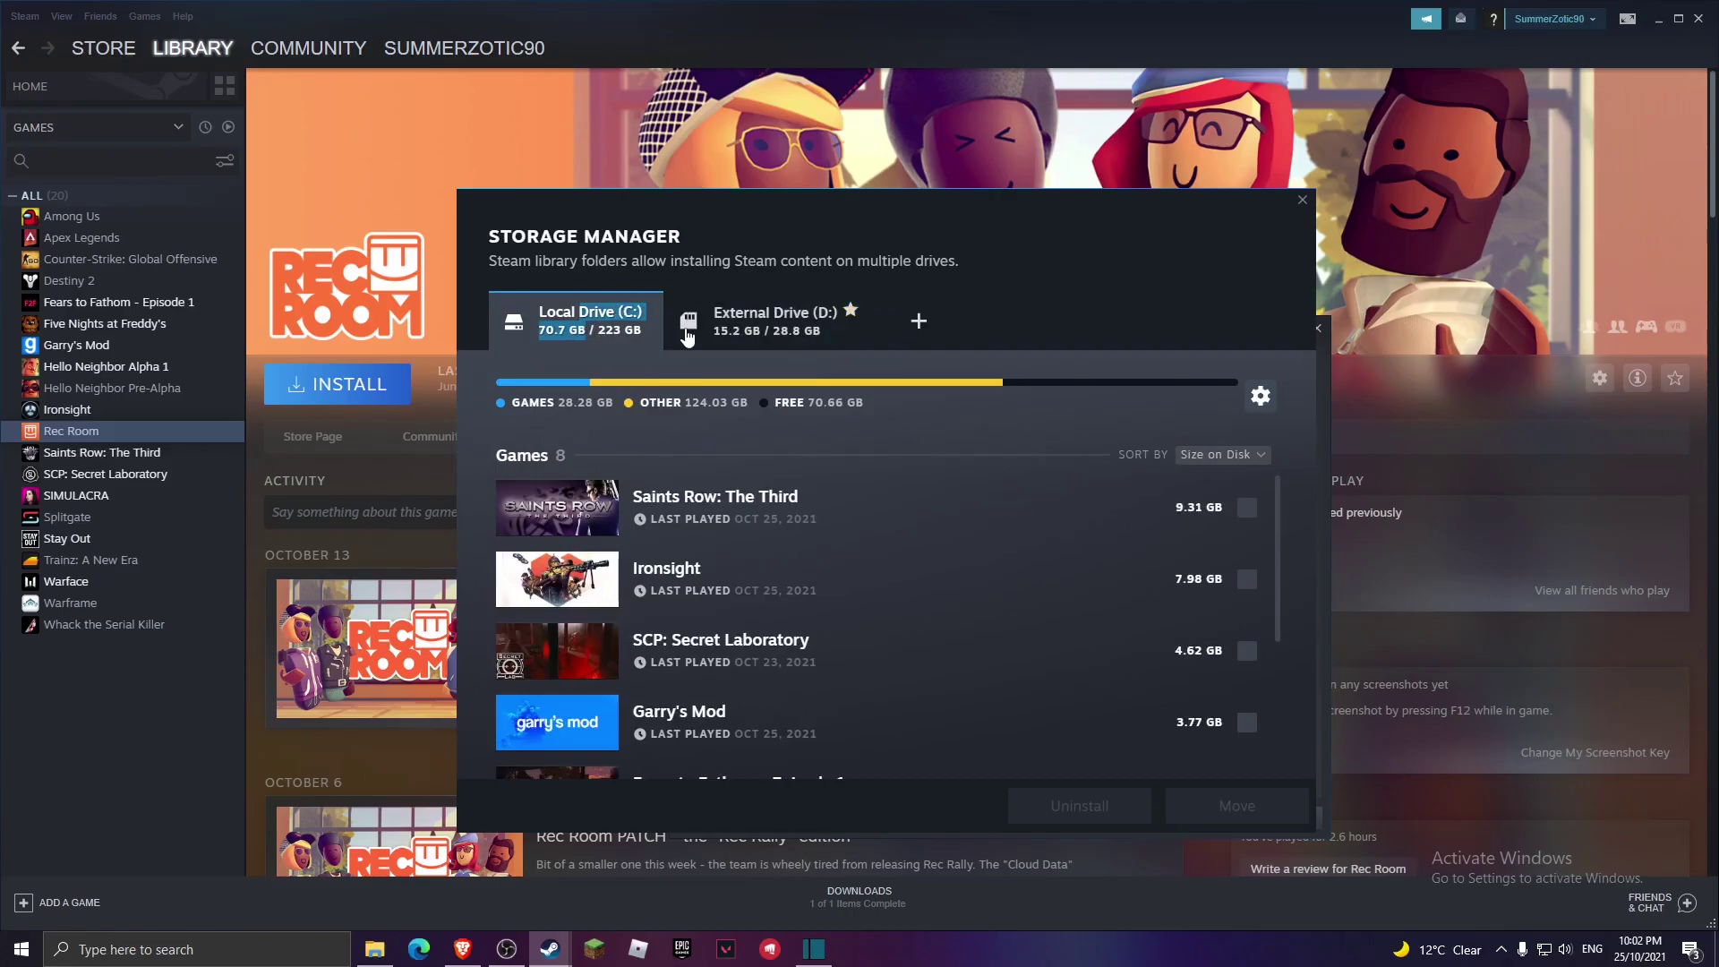
- Add D:\Steam external as a new Steam library folder
{"action": "left_click", "coordinate": [920, 320]}
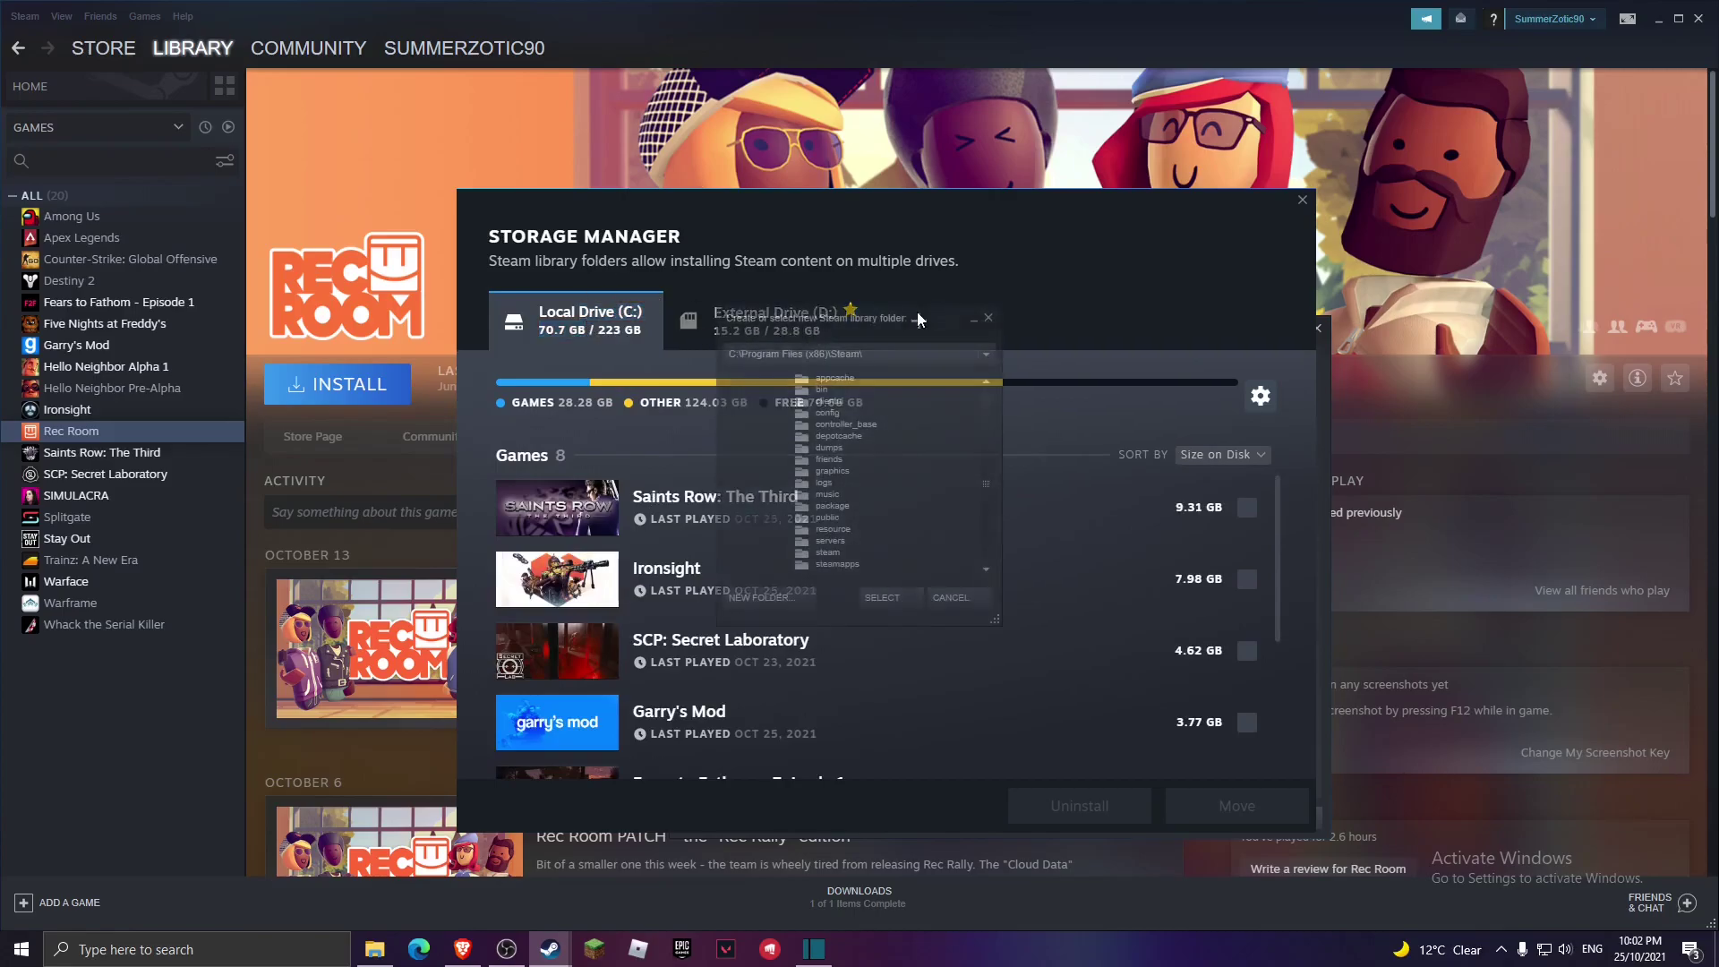
{"action": "left_click", "coordinate": [840, 351]}
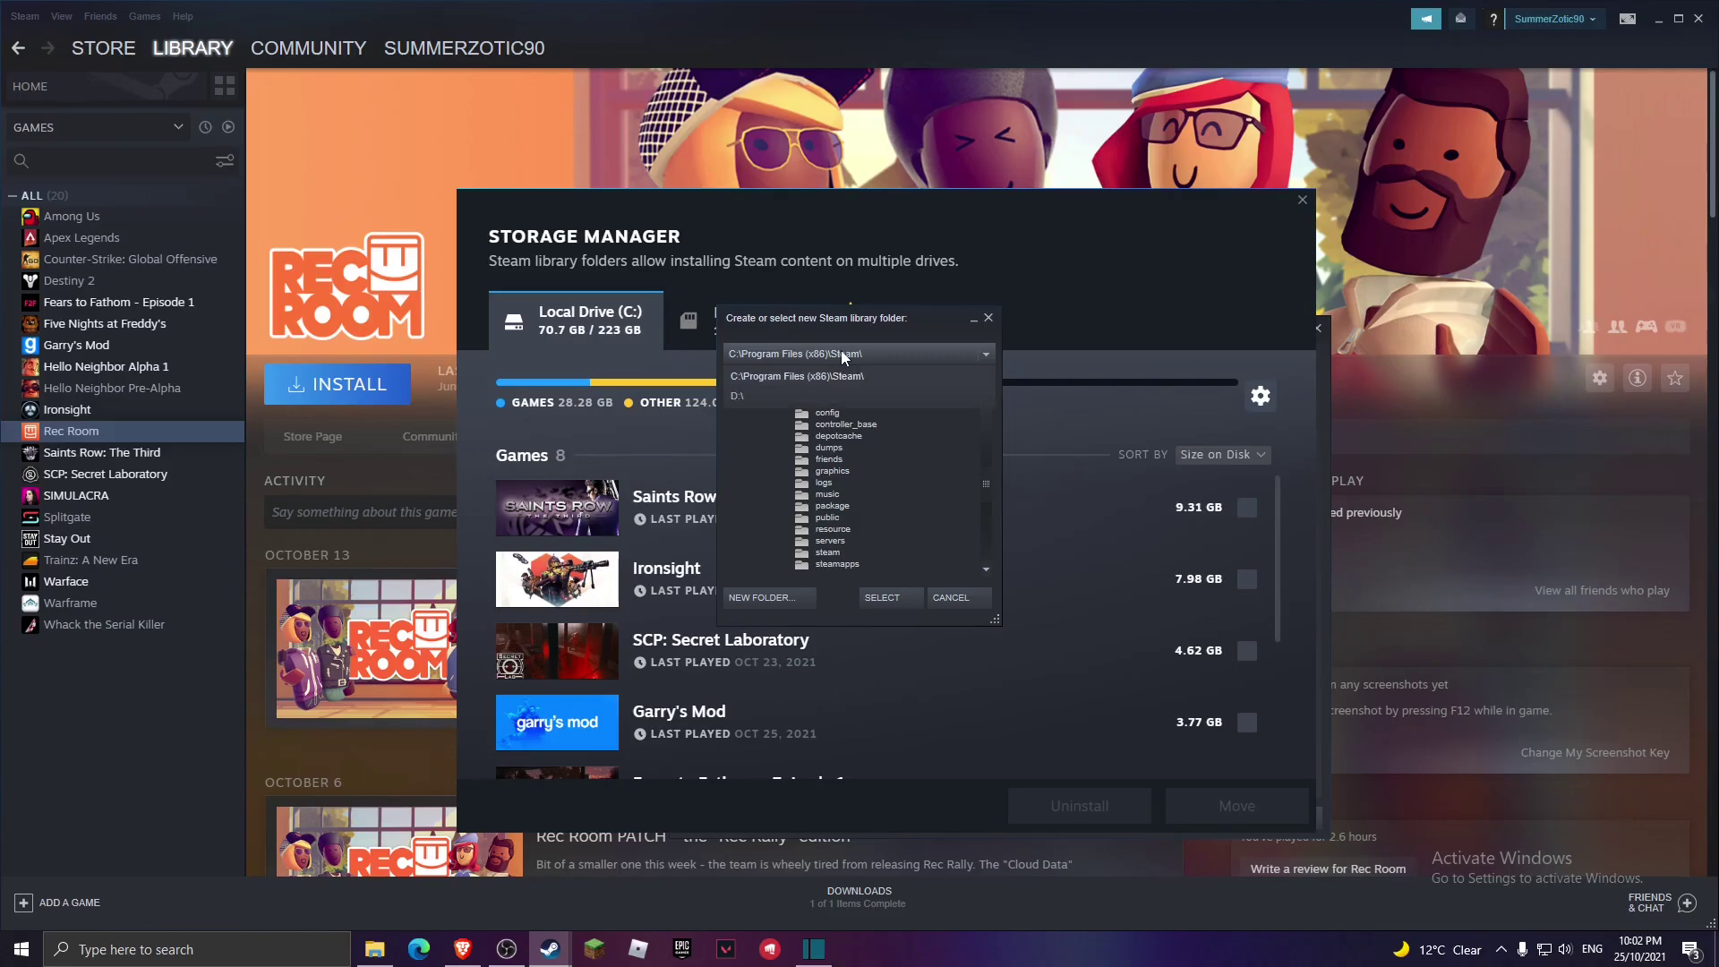
{"action": "left_click", "coordinate": [751, 400]}
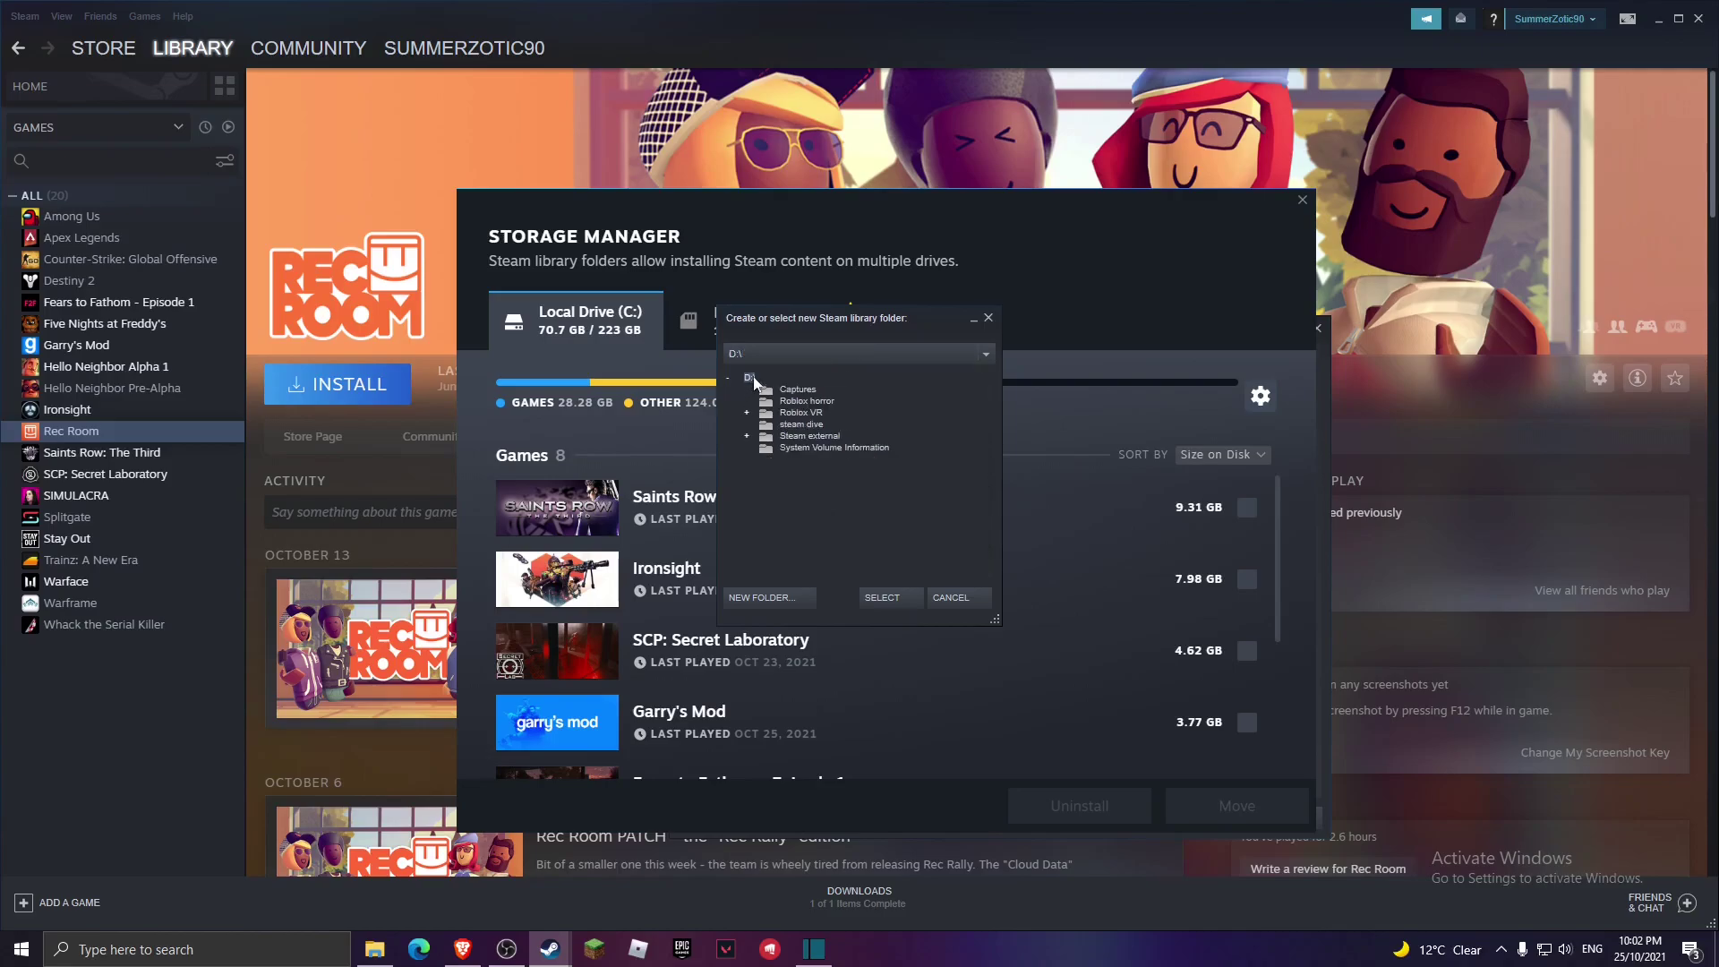
{"action": "left_click", "coordinate": [800, 435]}
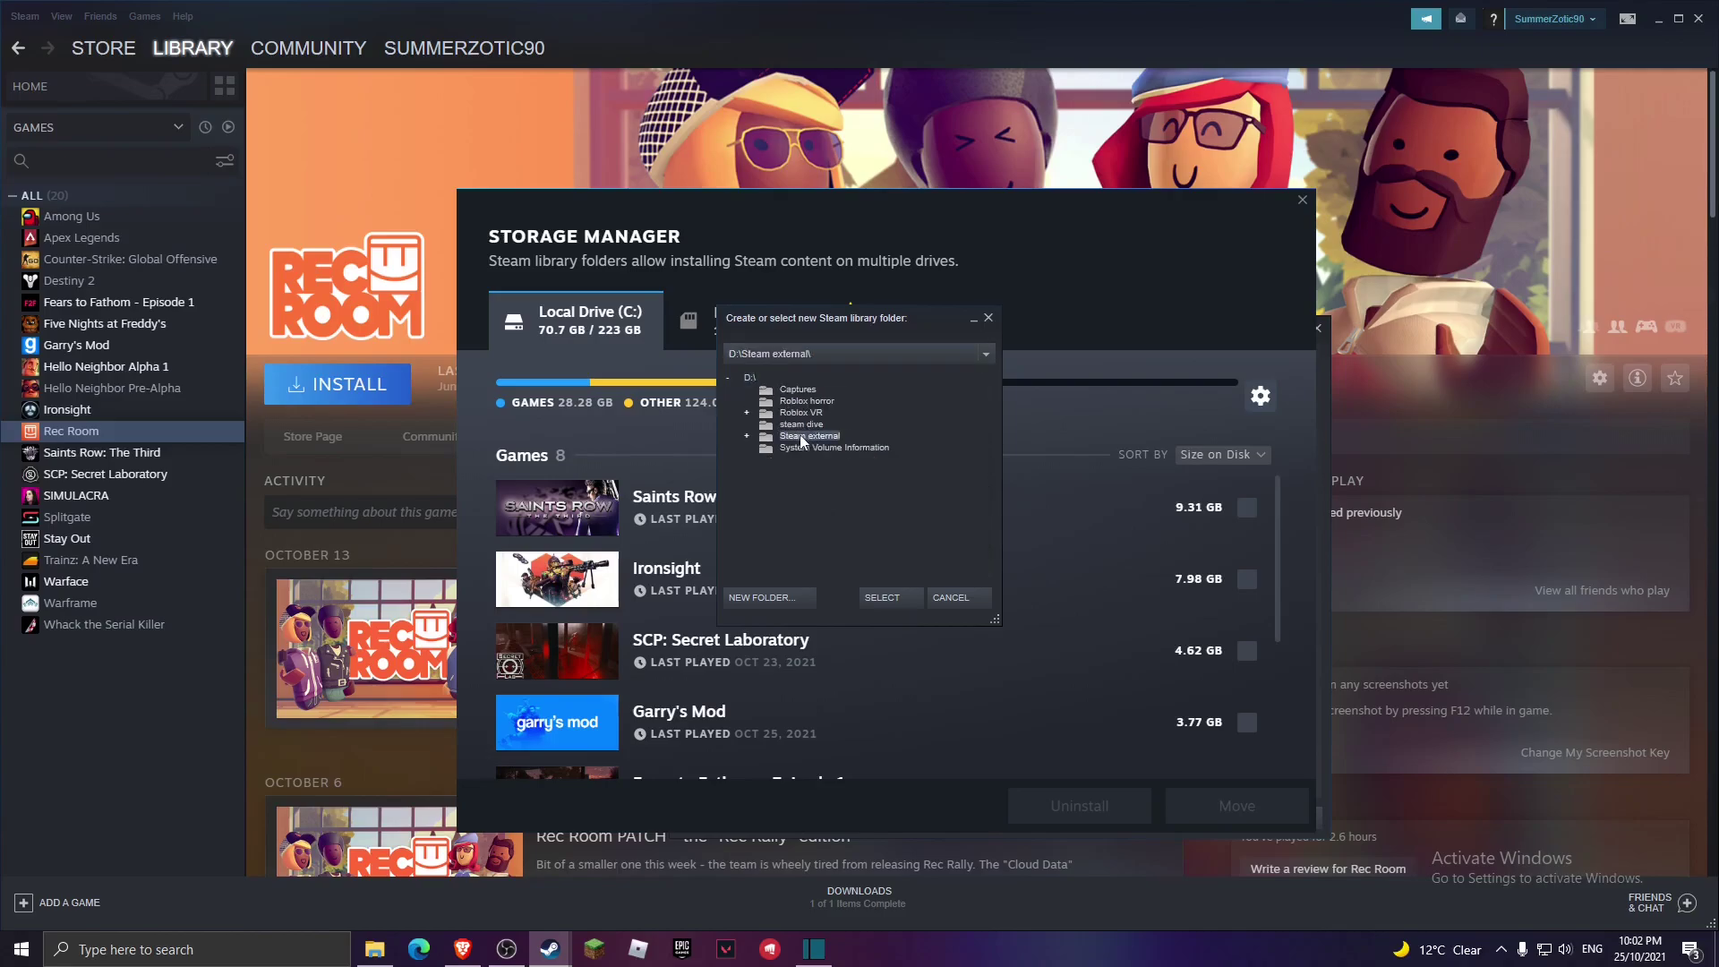
{"action": "left_click", "coordinate": [989, 318]}
{"action": "left_click", "coordinate": [775, 323]}
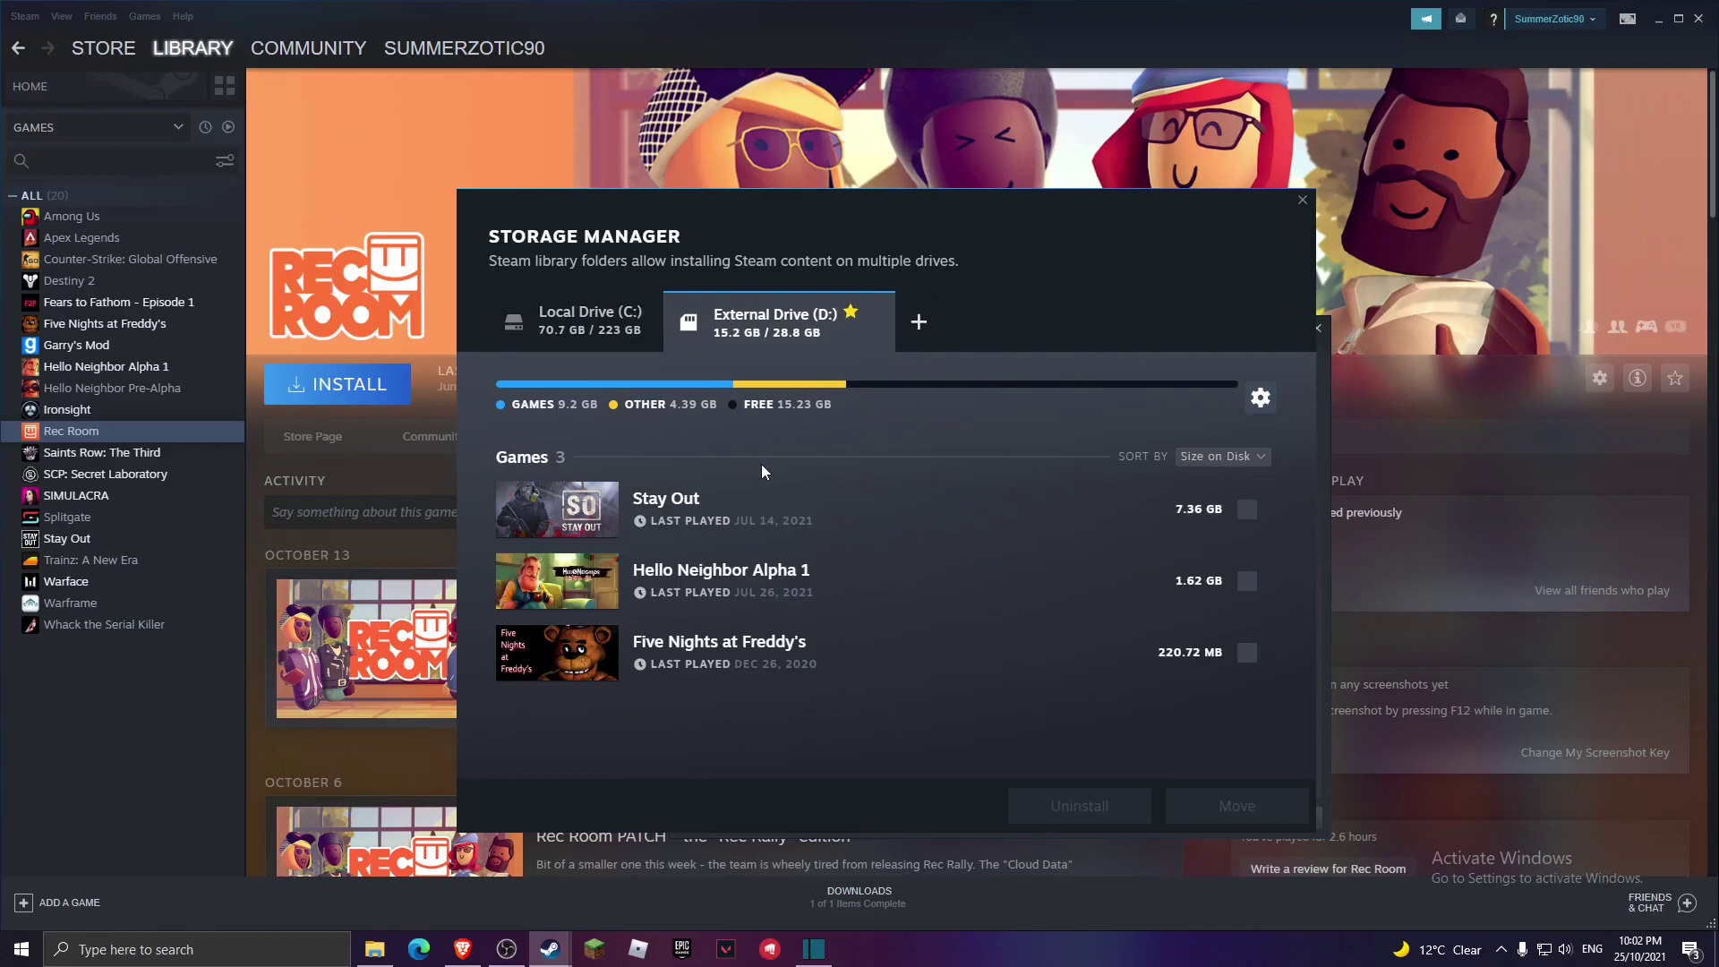
- Close Storage Manager and Settings to return to the Rec Room page
{"action": "left_click", "coordinate": [1302, 202]}
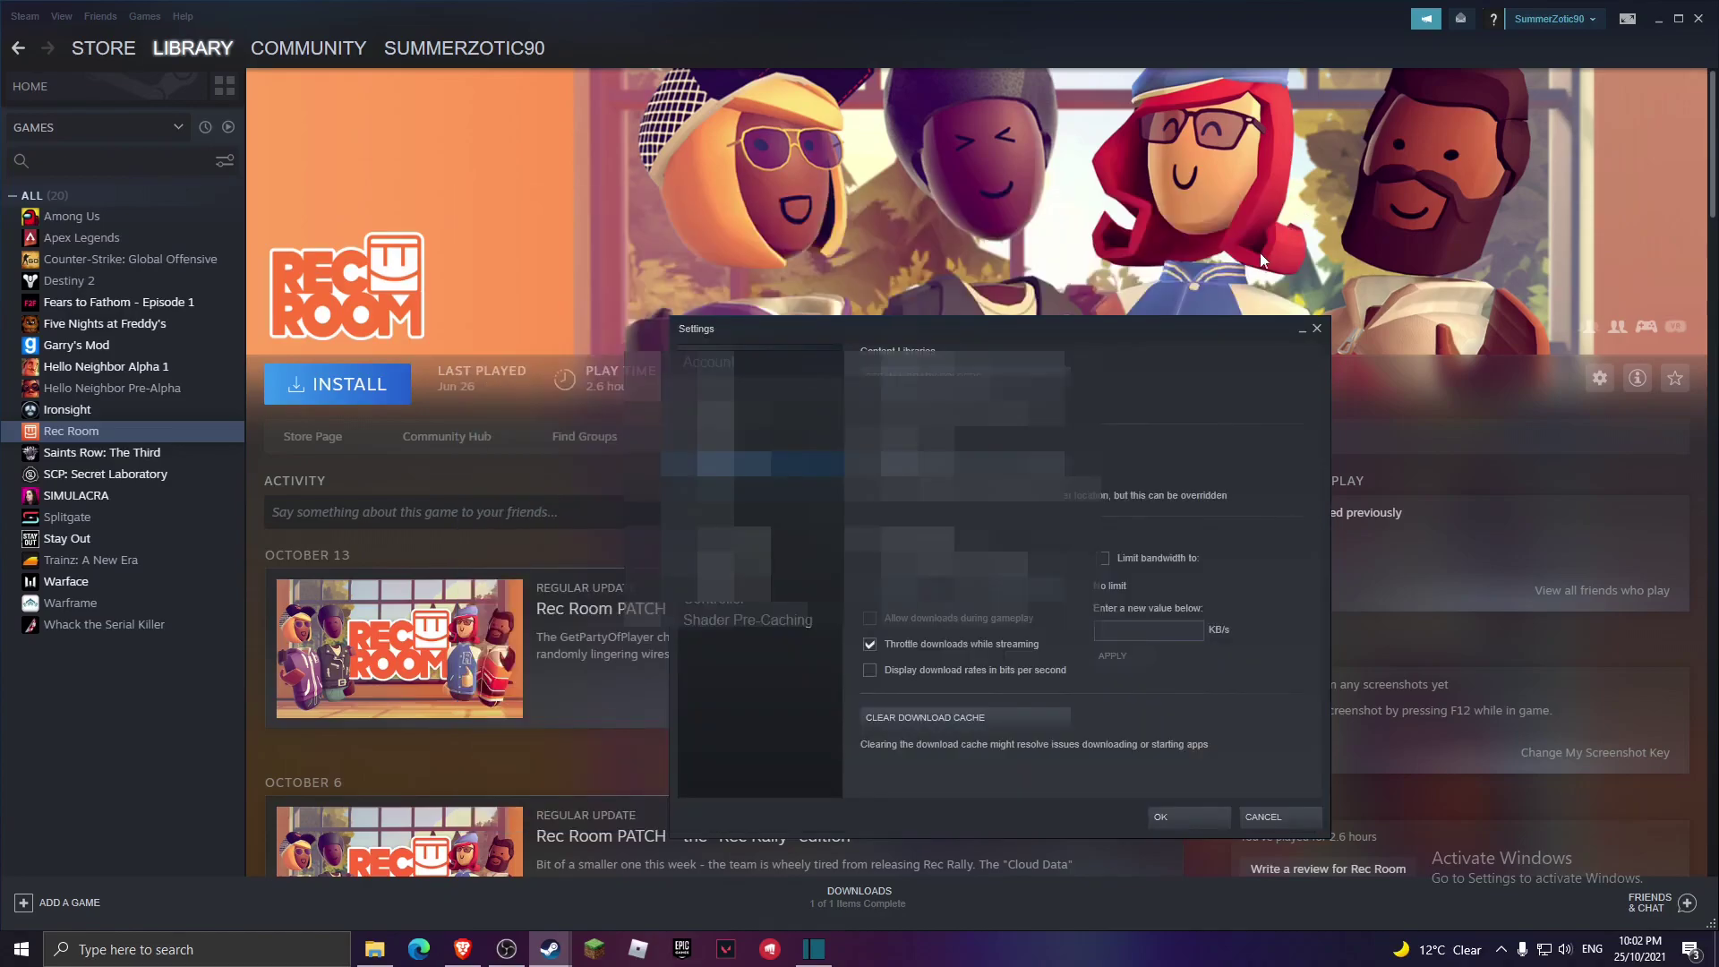
{"action": "left_click", "coordinate": [1313, 327]}
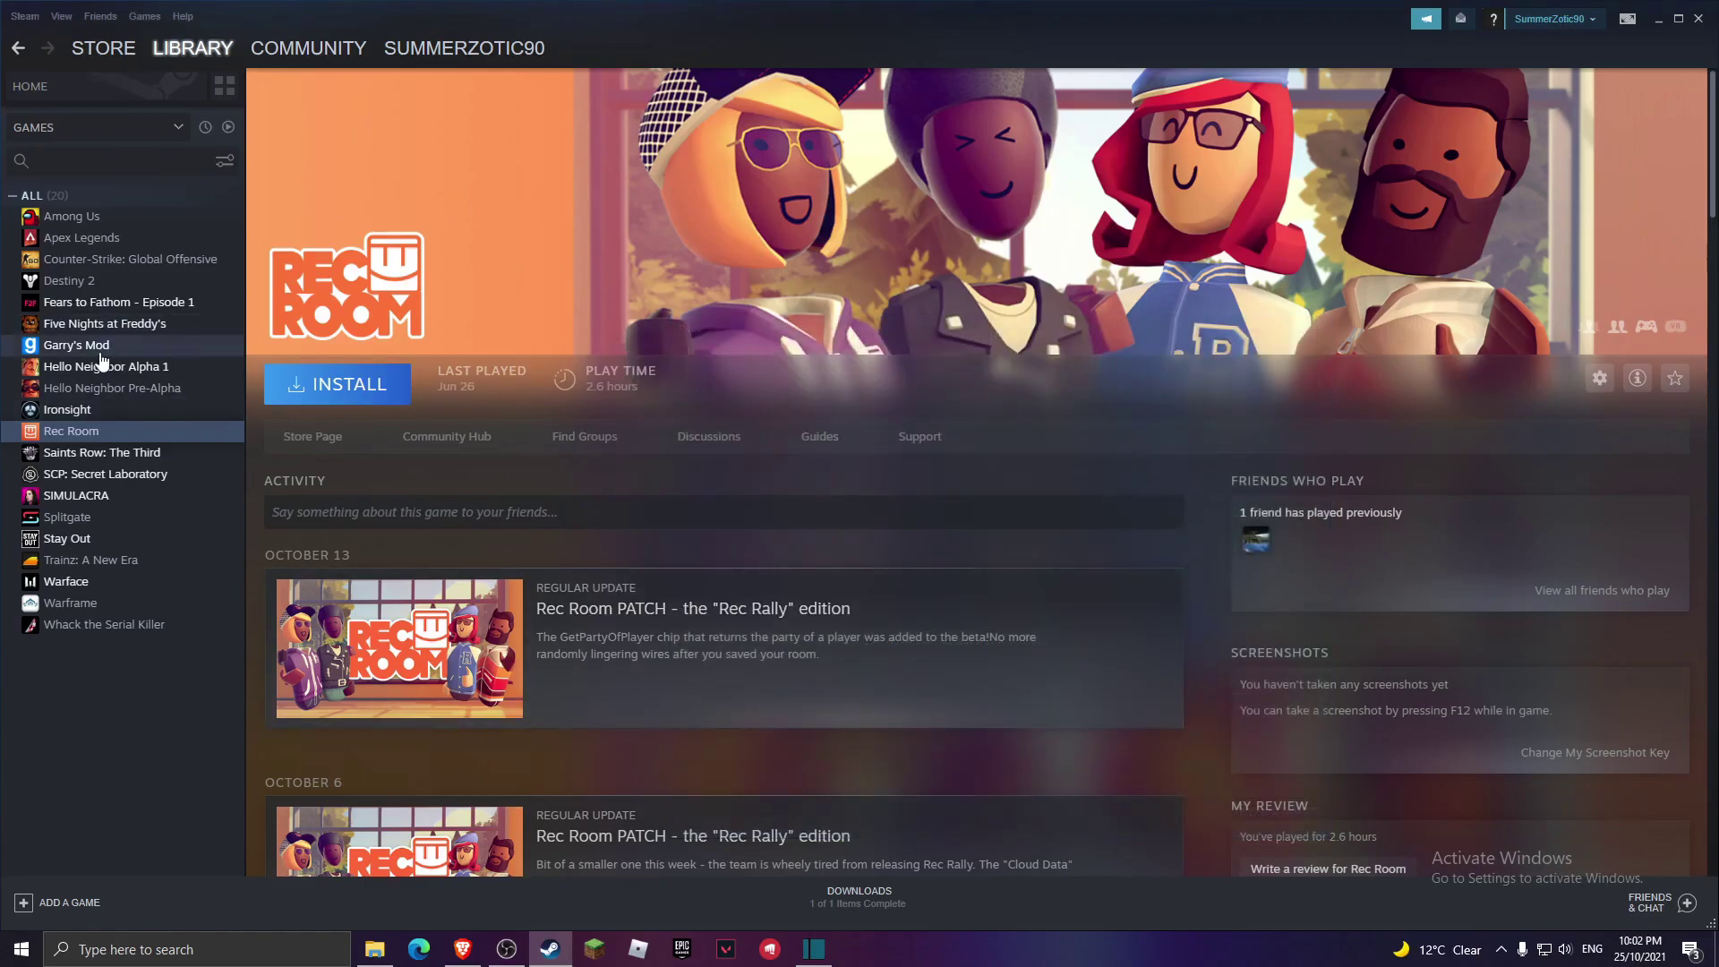
{"action": "left_click", "coordinate": [369, 386]}
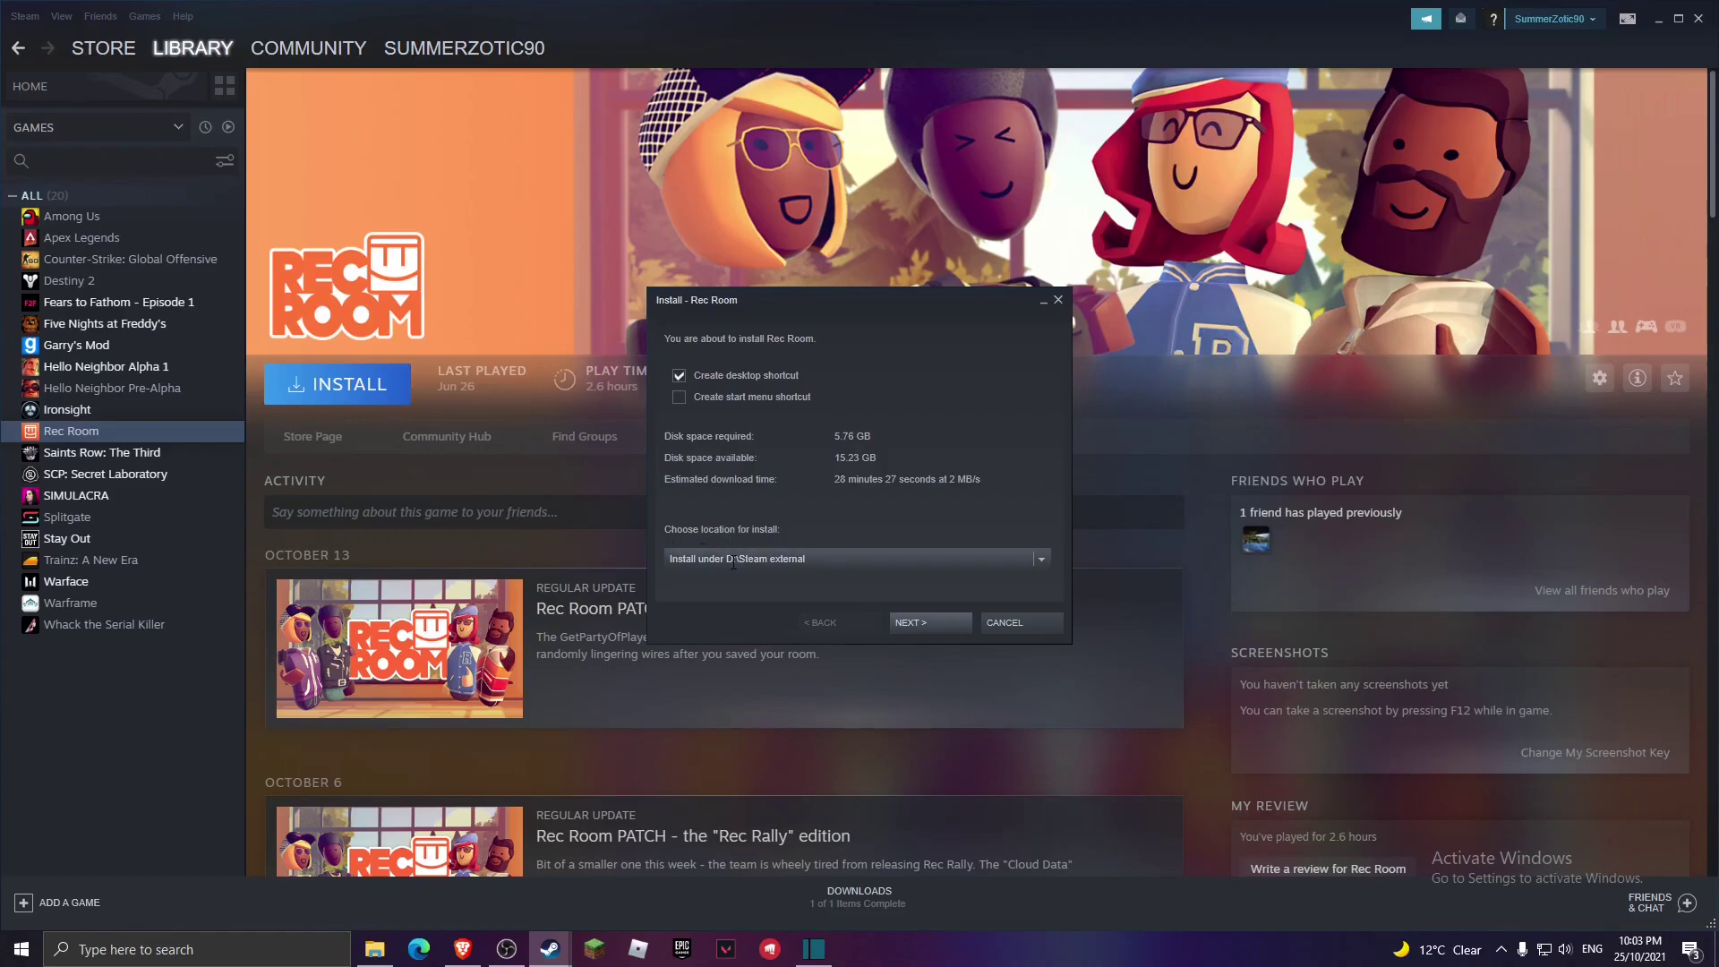
{"action": "left_click", "coordinate": [1034, 562]}
{"action": "left_click", "coordinate": [917, 600]}
{"action": "left_click", "coordinate": [1059, 299]}
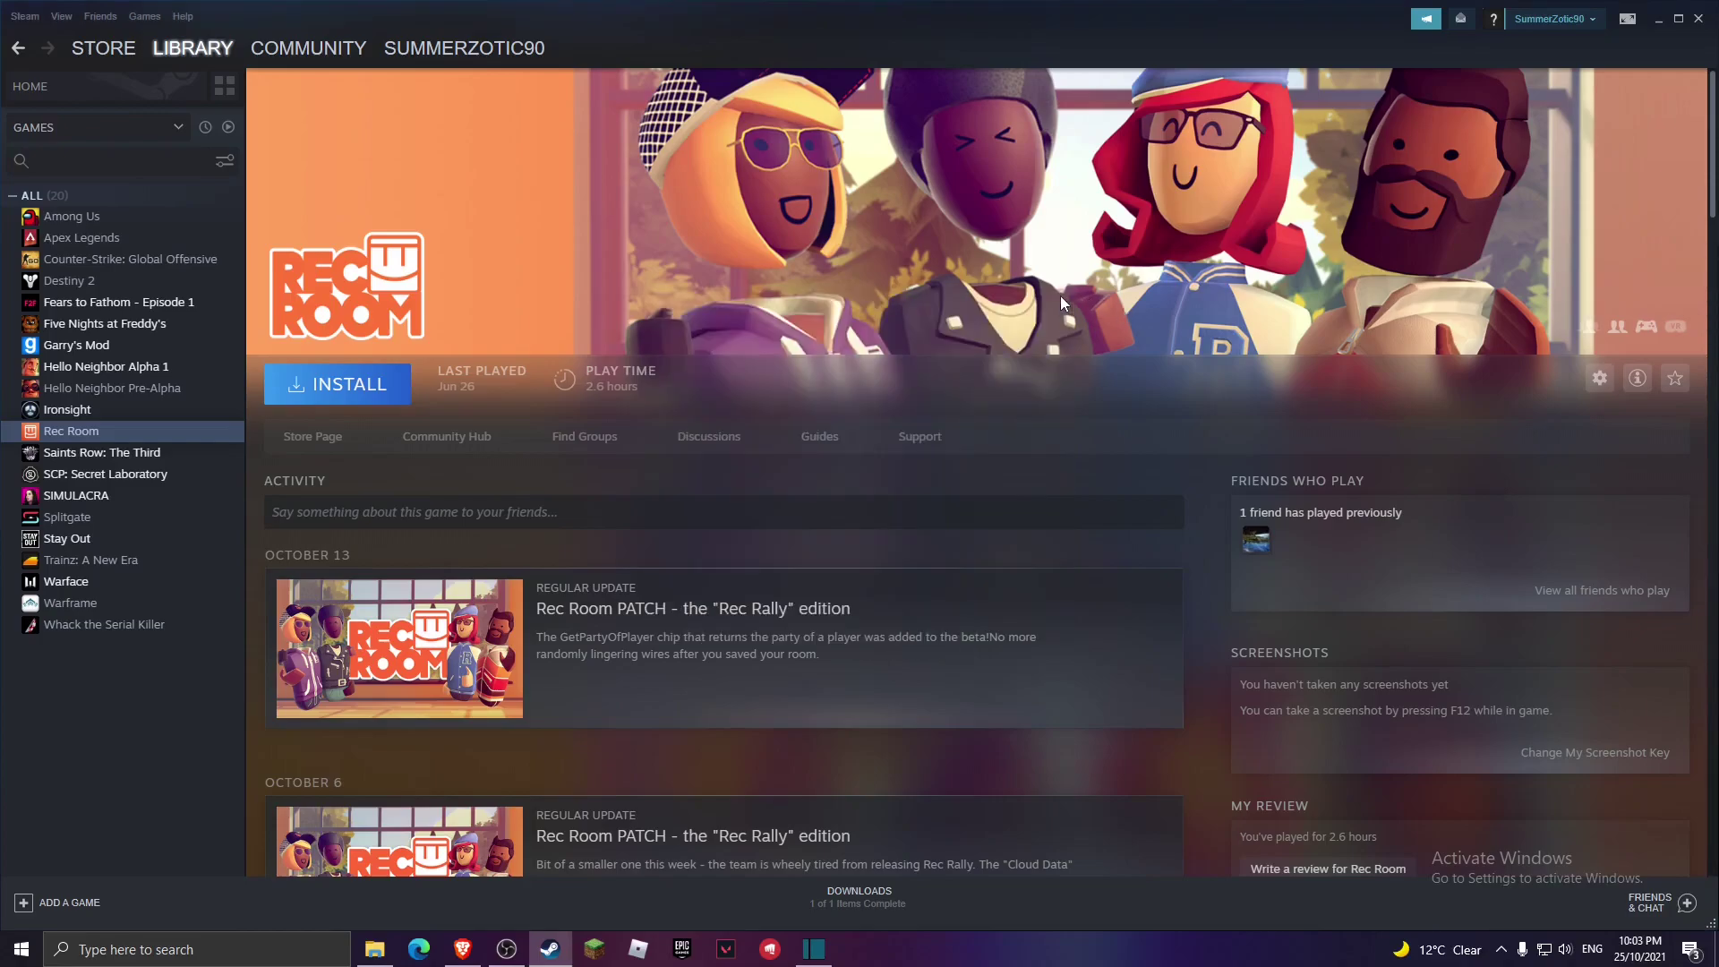